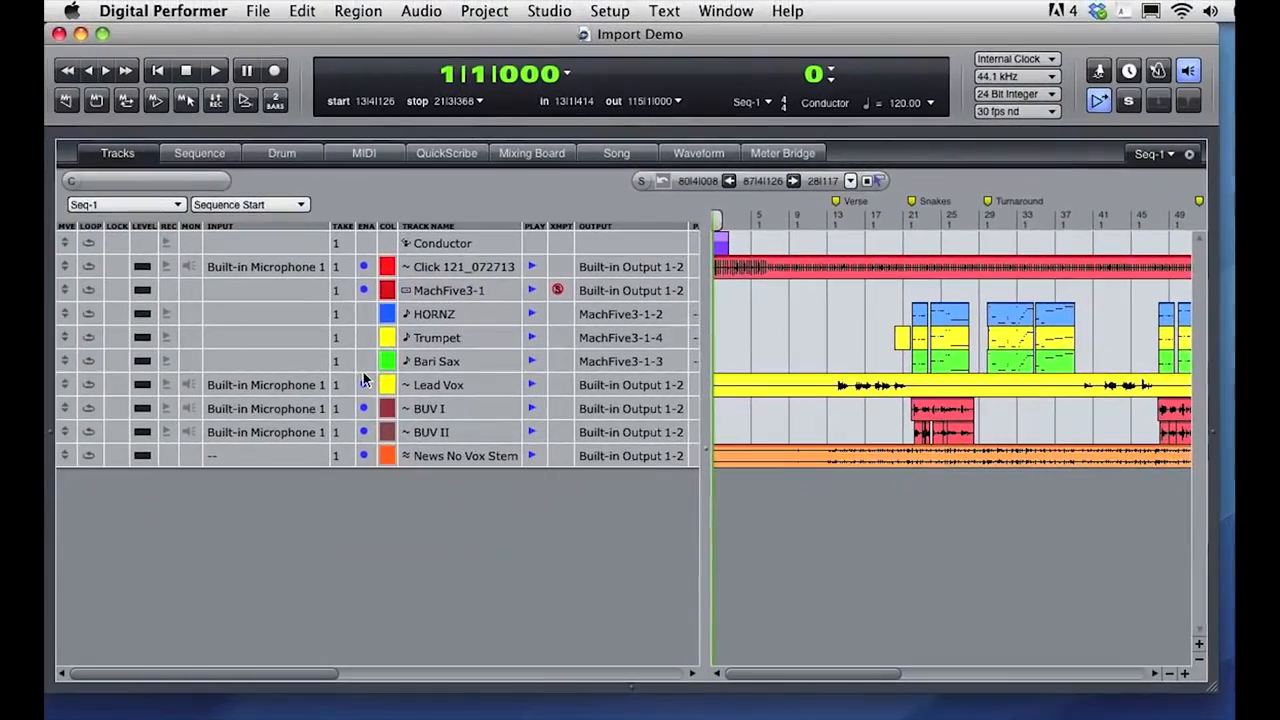
Step: Show the BUV I and BUV II tracks in the Sequence editor, focused on the soundbites in the Snakes section
left_click(199, 153)
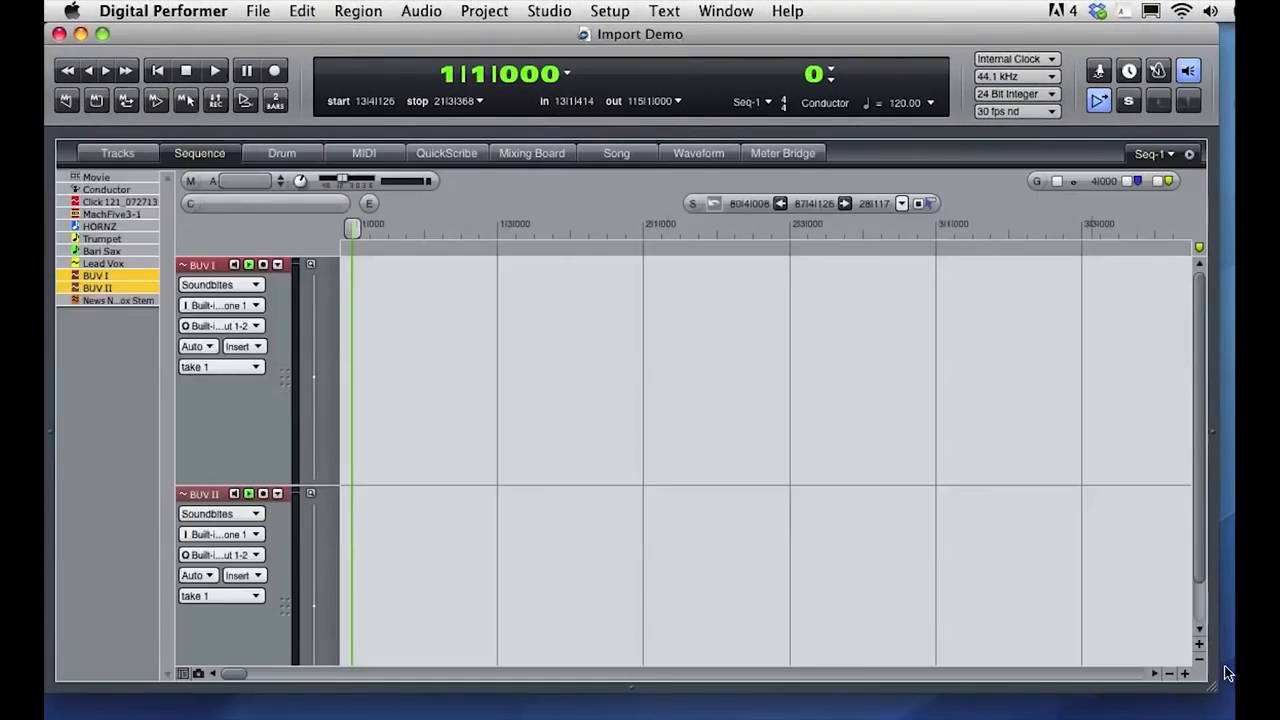
left_click(1168, 674)
left_click(1168, 674)
left_click(1168, 674)
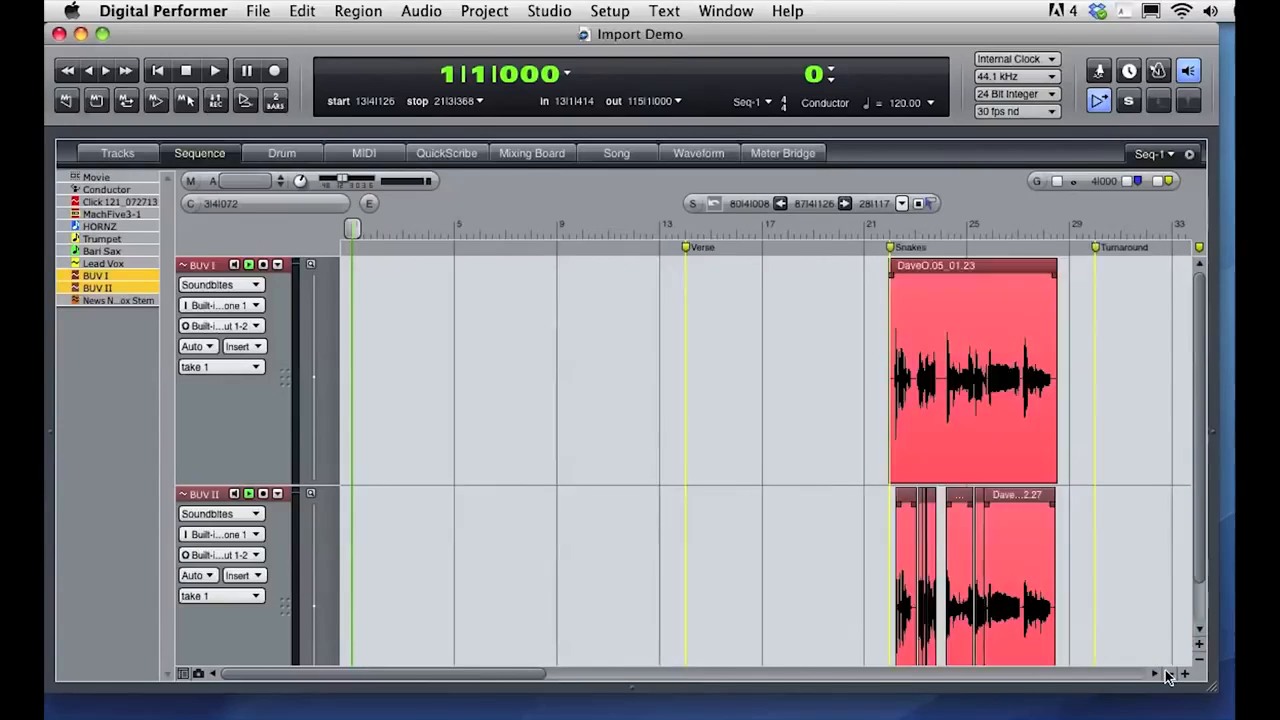
left_click_drag(694, 229, 864, 231)
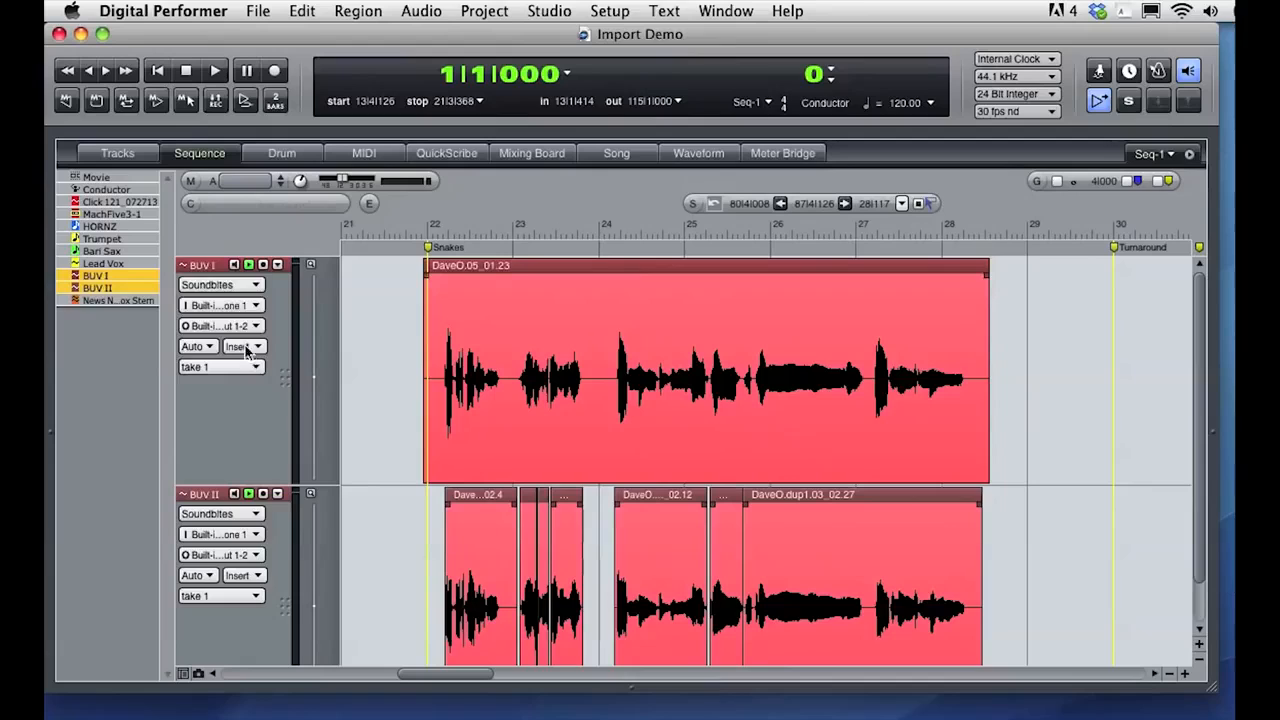
Step: Display the BUV I track's Pitch layer and examine its pitch automation around measures 27 and 28
left_click(230, 286)
left_click(226, 354)
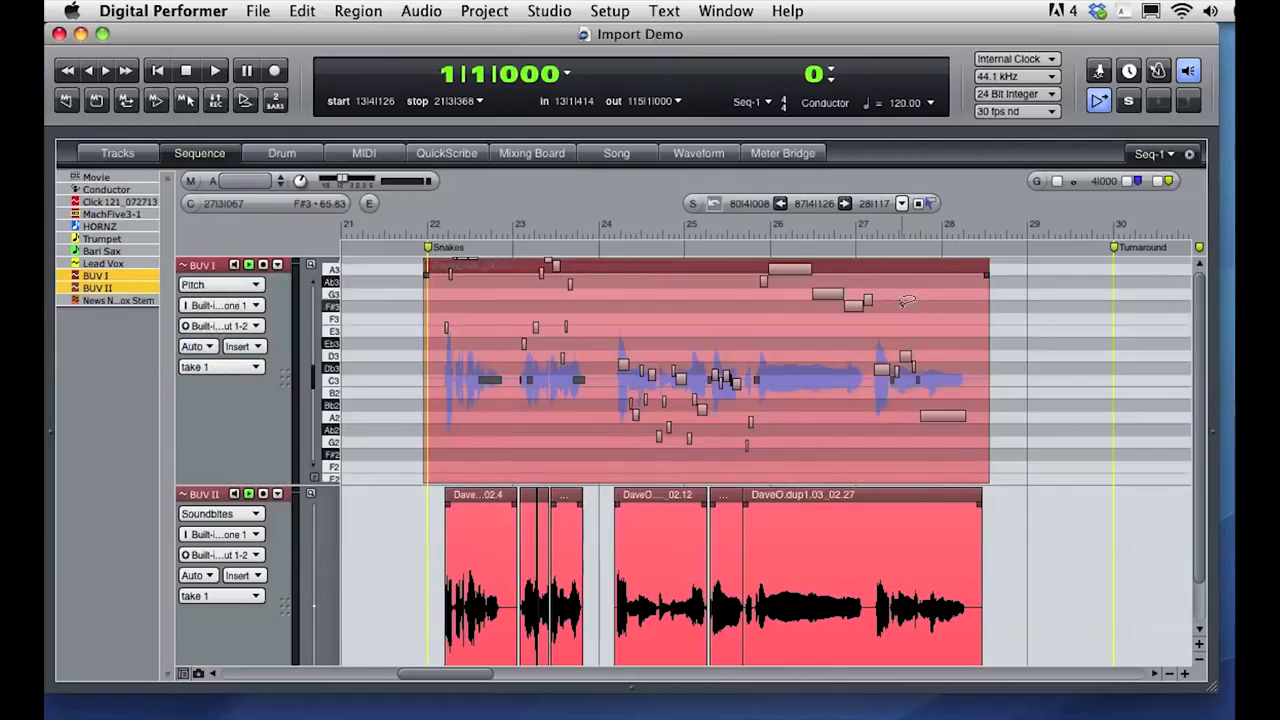
left_click_drag(862, 229, 1035, 229)
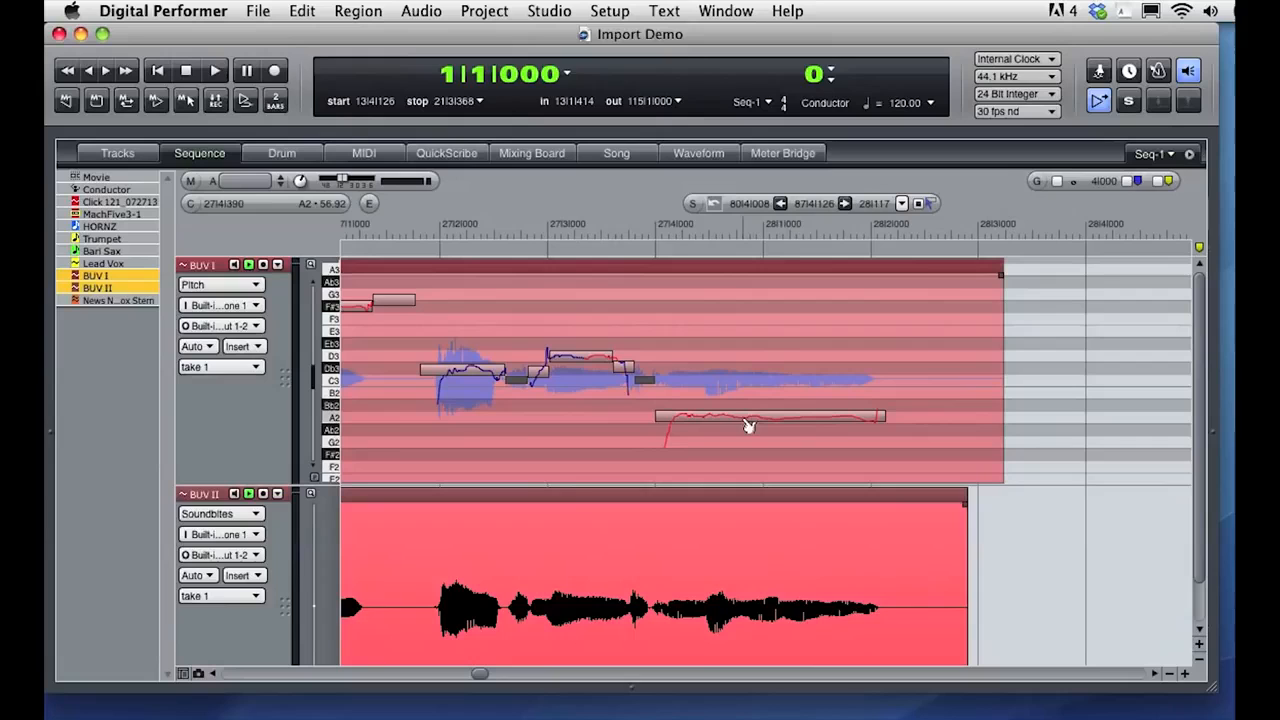
left_click(1169, 674)
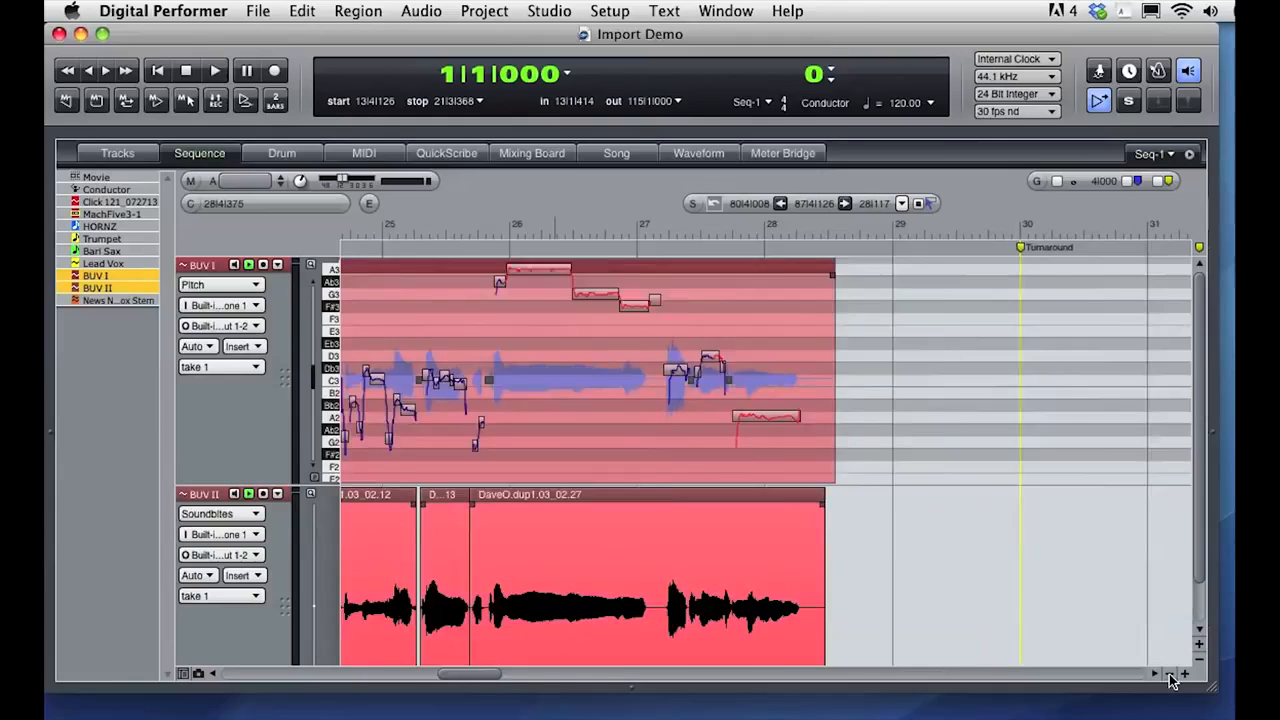
Step: Create new fixed-length Equal power crossfades of 10 msec across all soundbites on BUV I and BUV II
key("super+a")
left_click(421, 10)
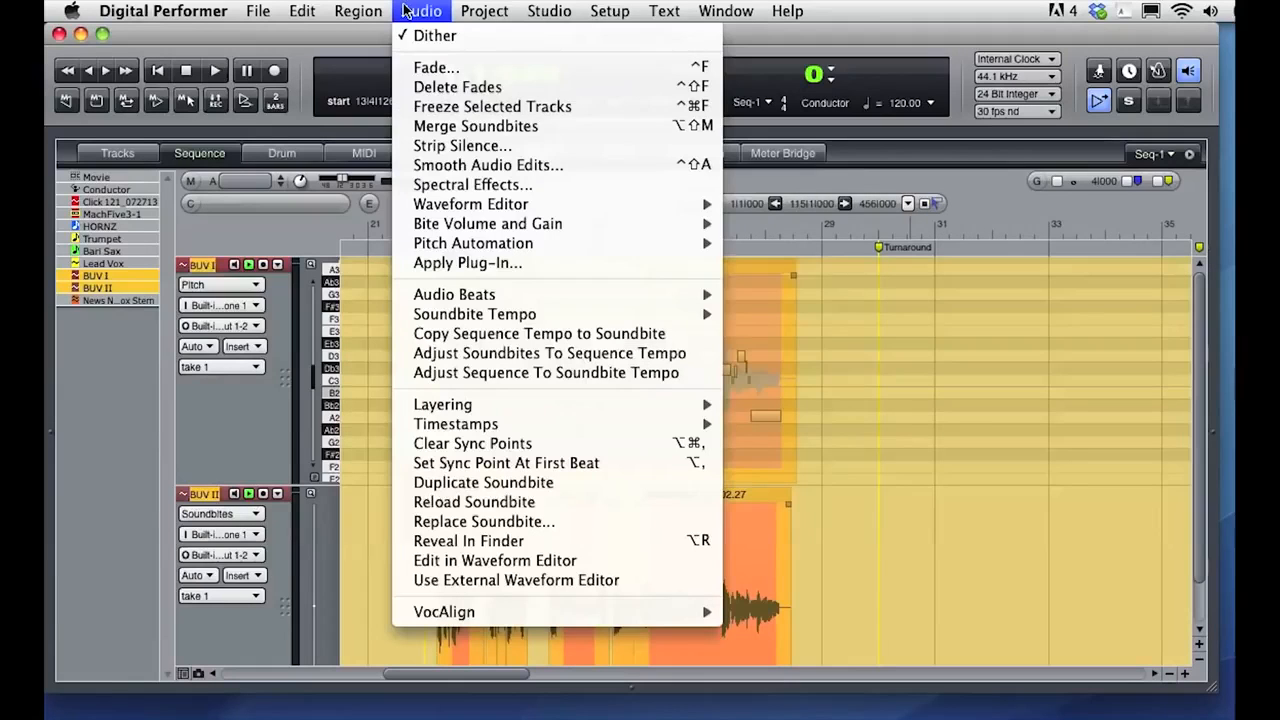
left_click(426, 70)
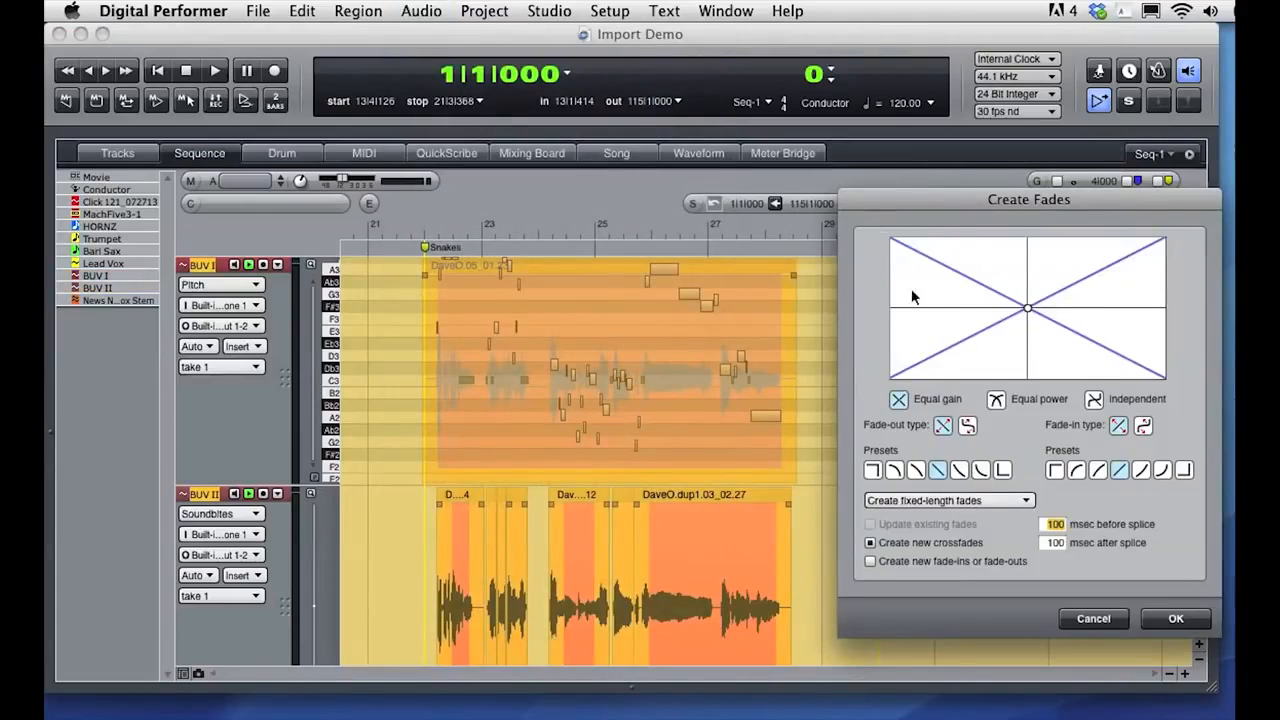
left_click(996, 399)
double_click(1057, 525)
type("1")
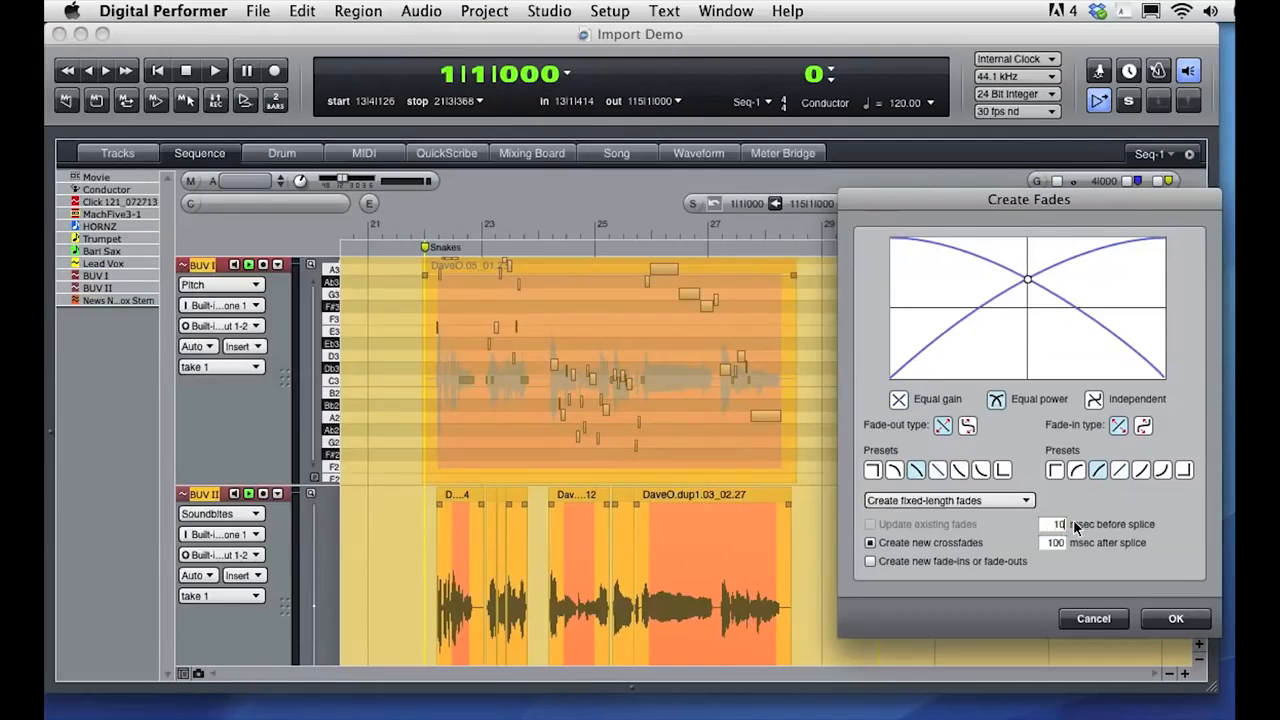
type("10")
left_click(1170, 619)
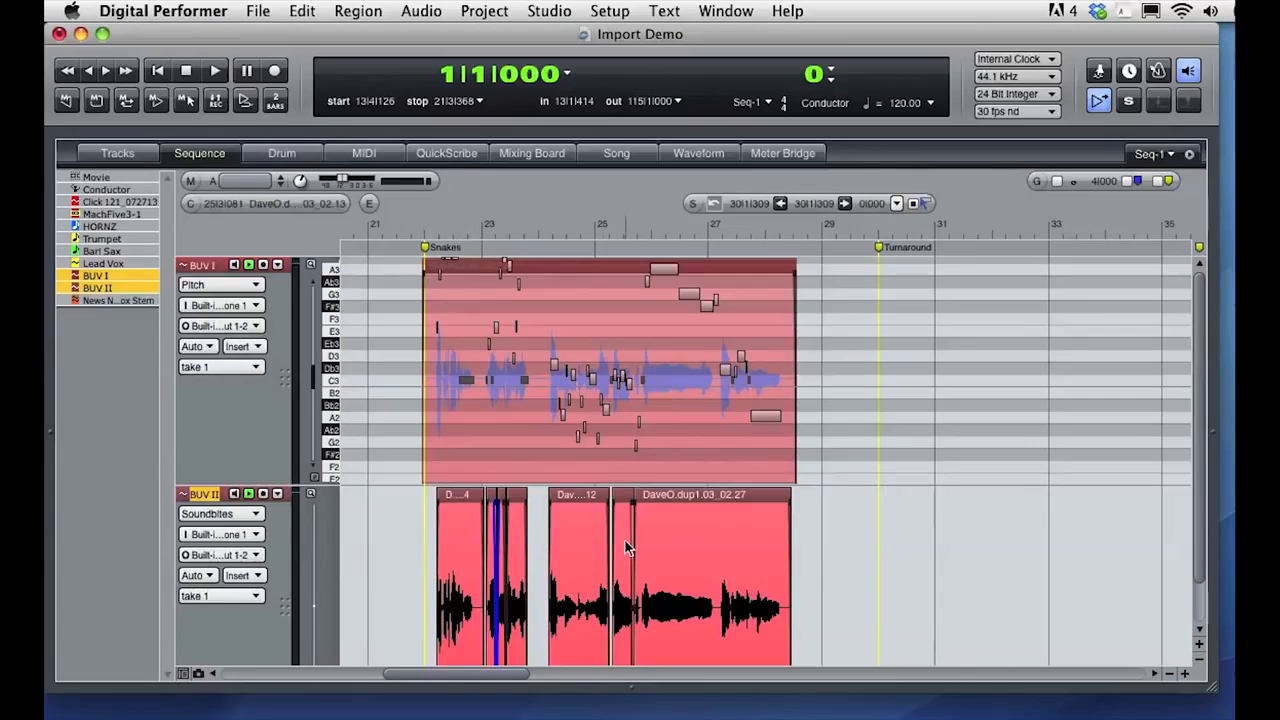
Step: Try merging only the BUV II soundbites in the Snakes section, and undo the merge
left_click_drag(824, 551, 397, 517)
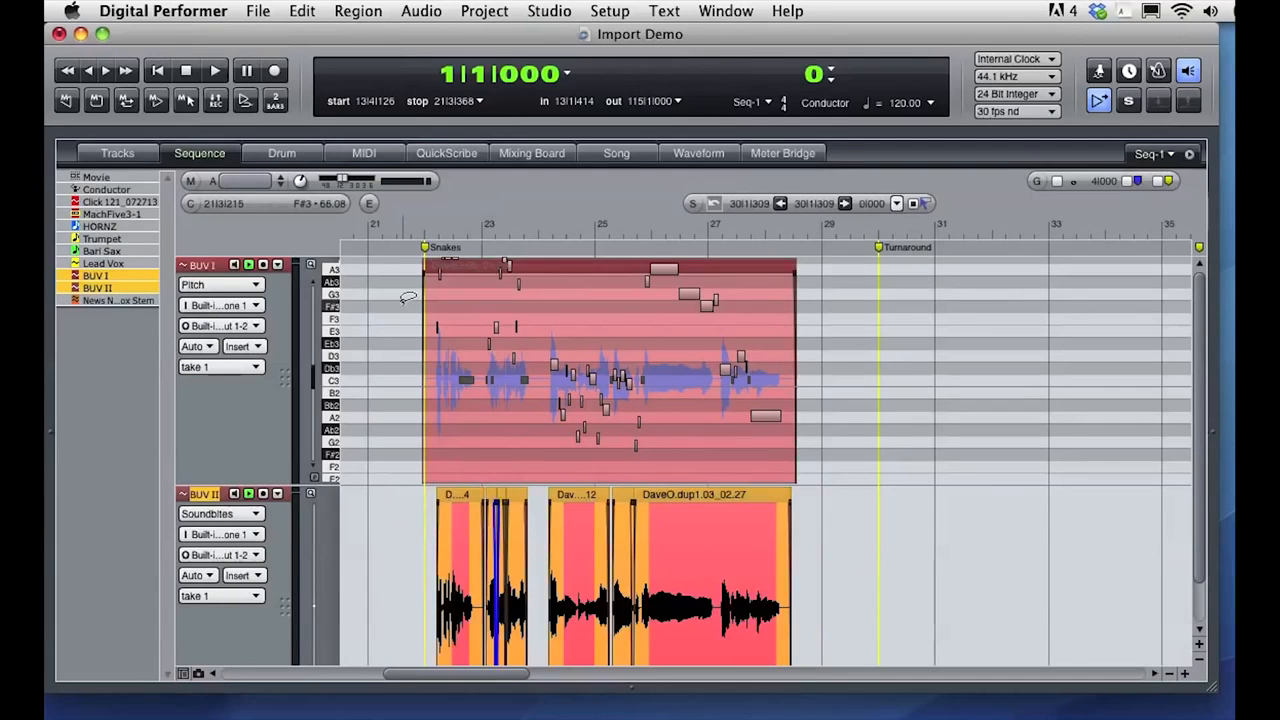
left_click(424, 12)
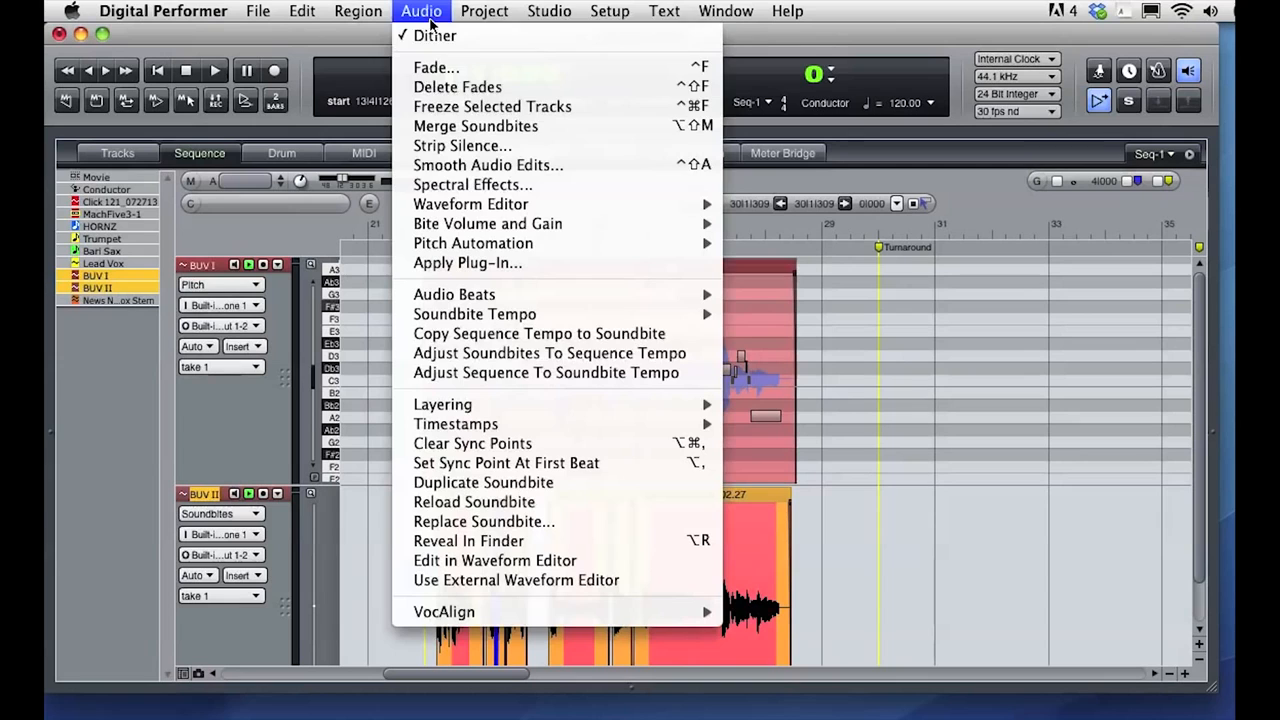
left_click(437, 126)
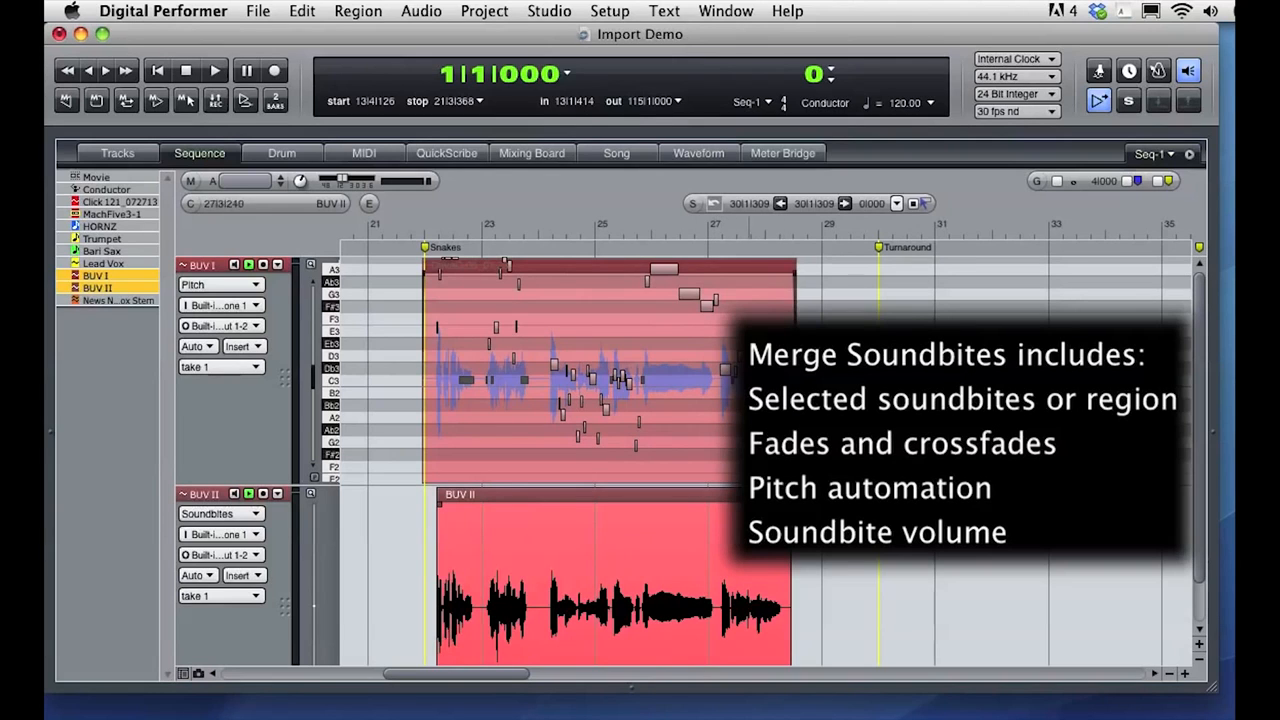
key("super+z")
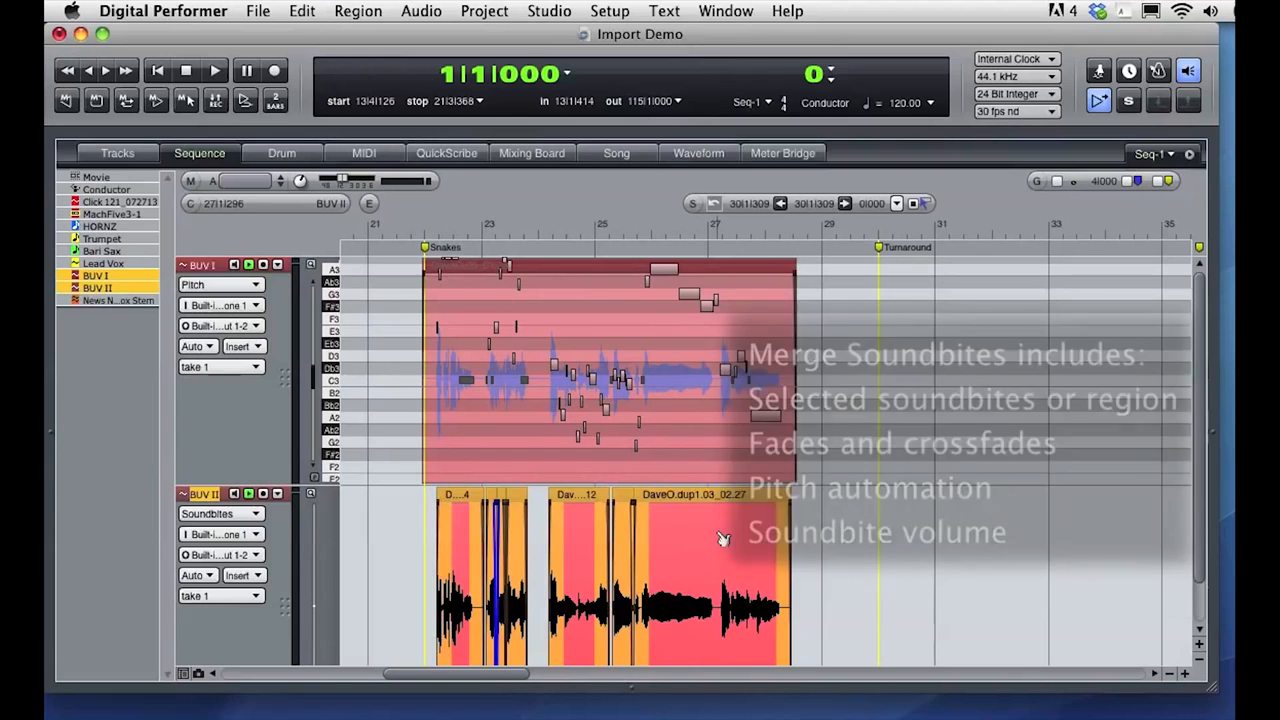
Step: Merge the soundbites on both BUV I and BUV II from the sequence start through the last phrase near measure 95
left_click(1171, 675)
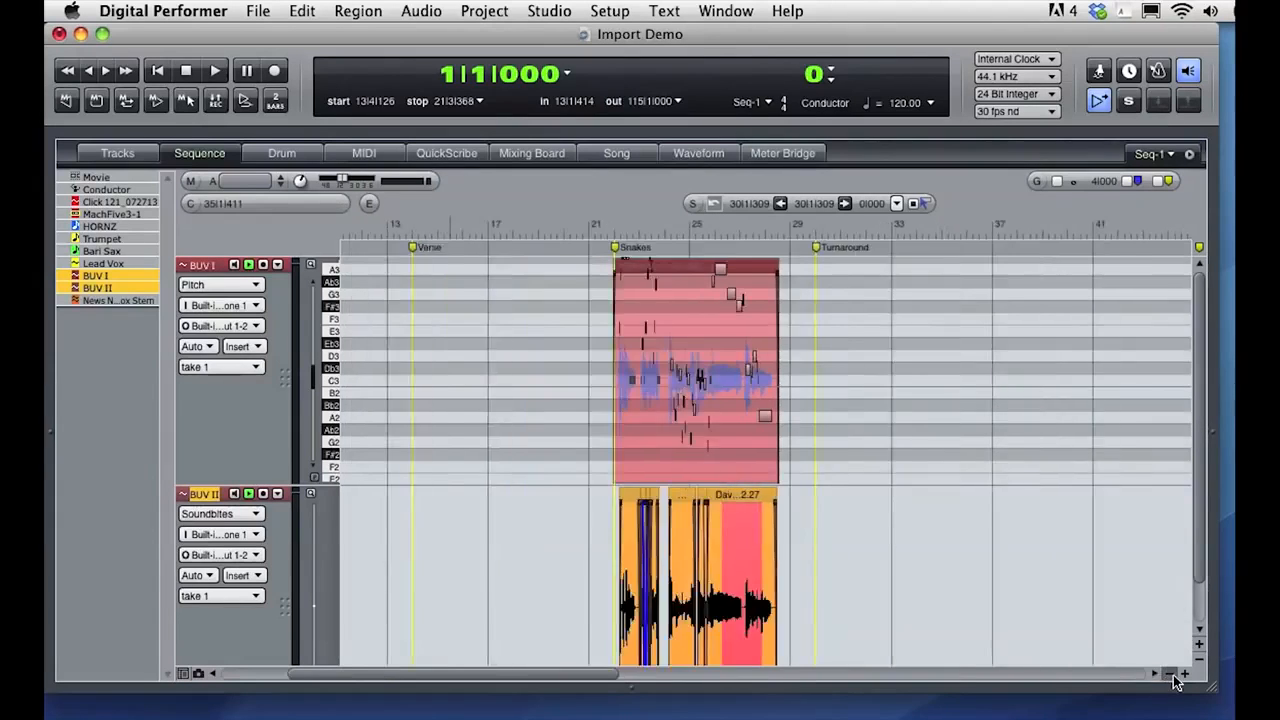
left_click(1171, 675)
left_click(1171, 675)
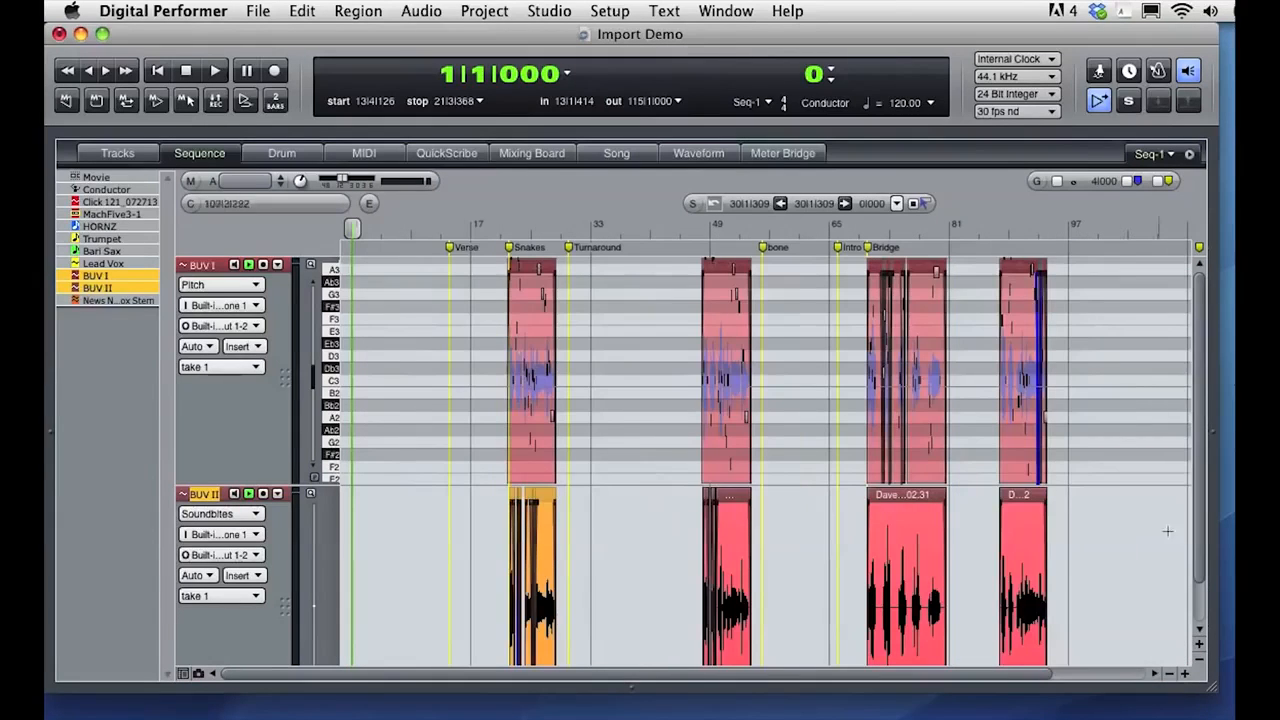
left_click_drag(1054, 613, 330, 408)
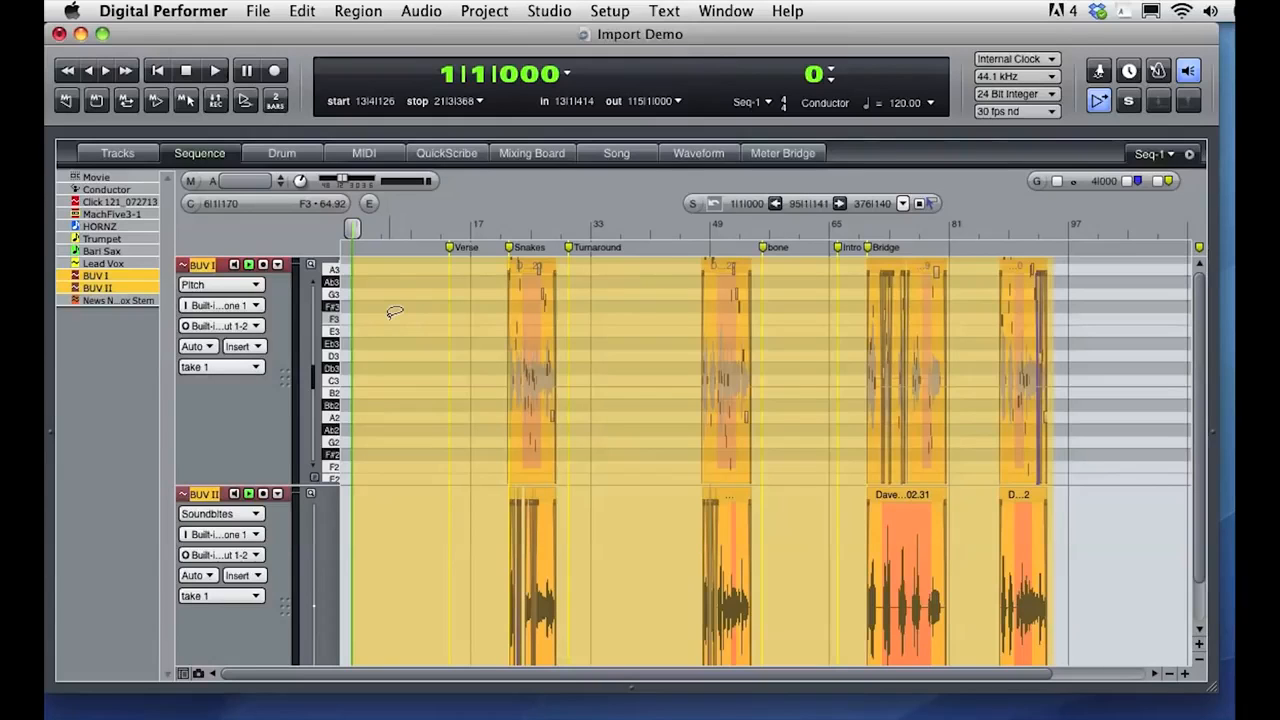
left_click(418, 11)
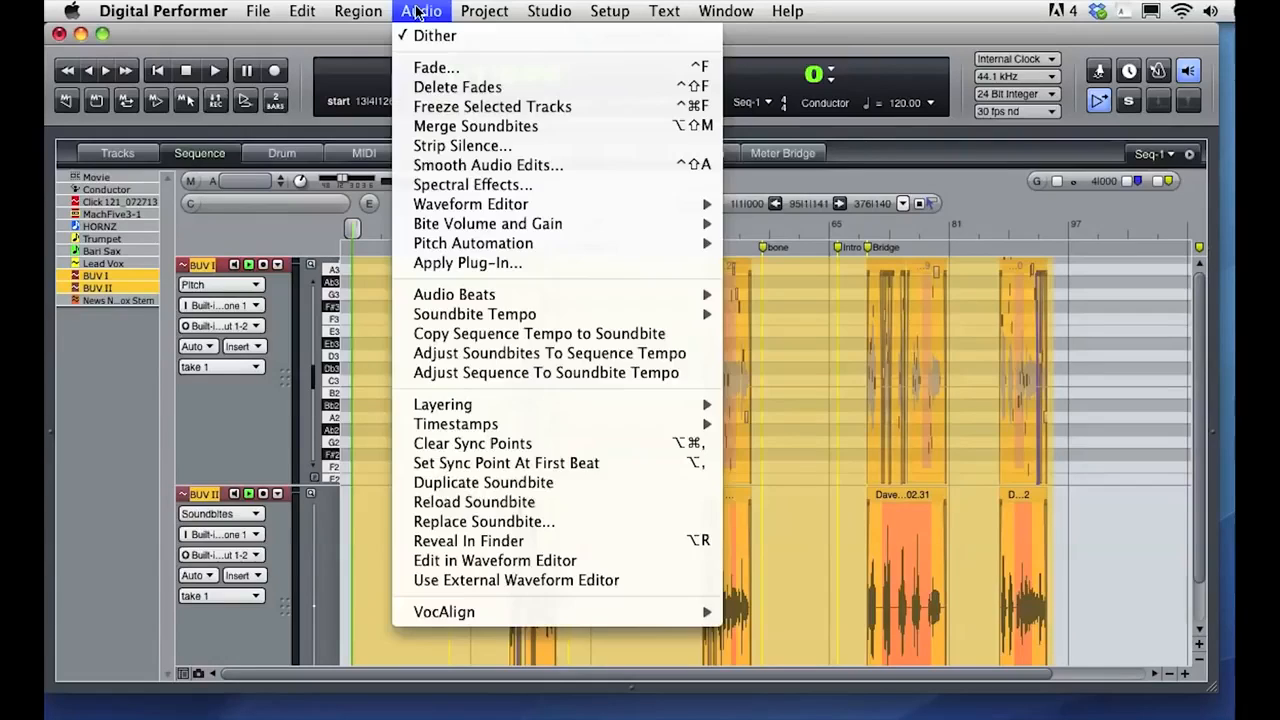
left_click(455, 128)
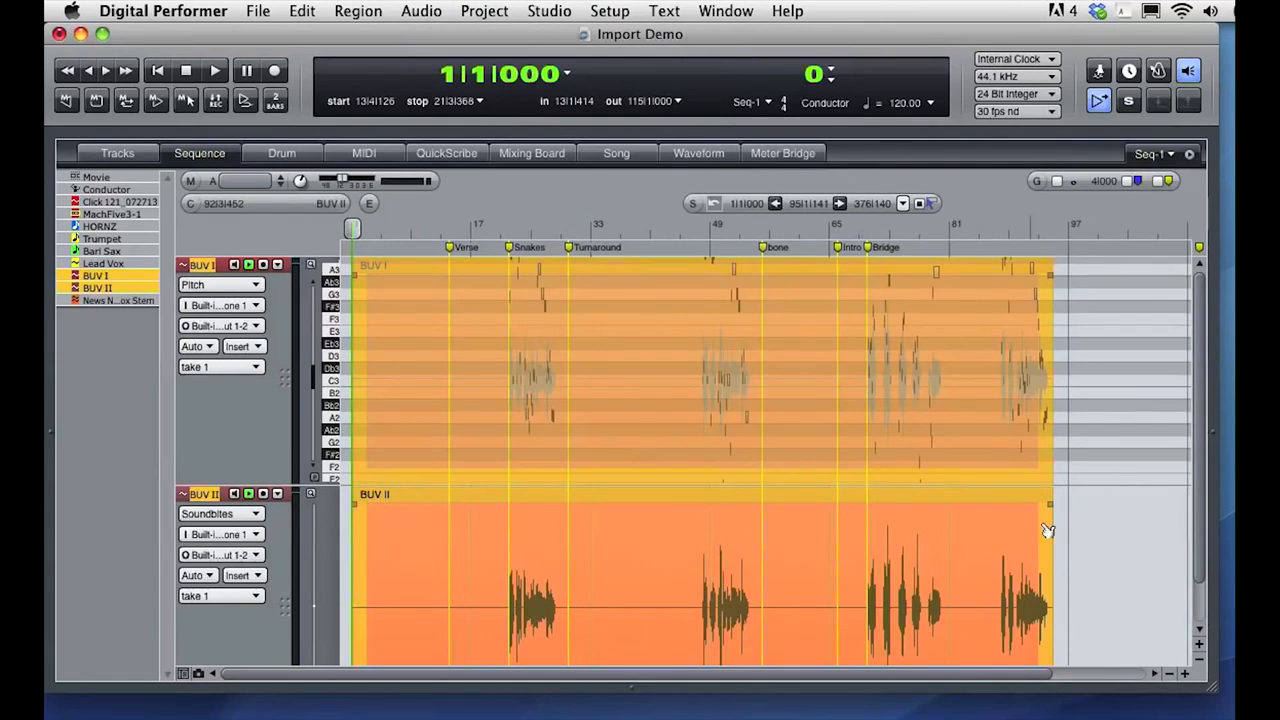
left_click(1084, 516)
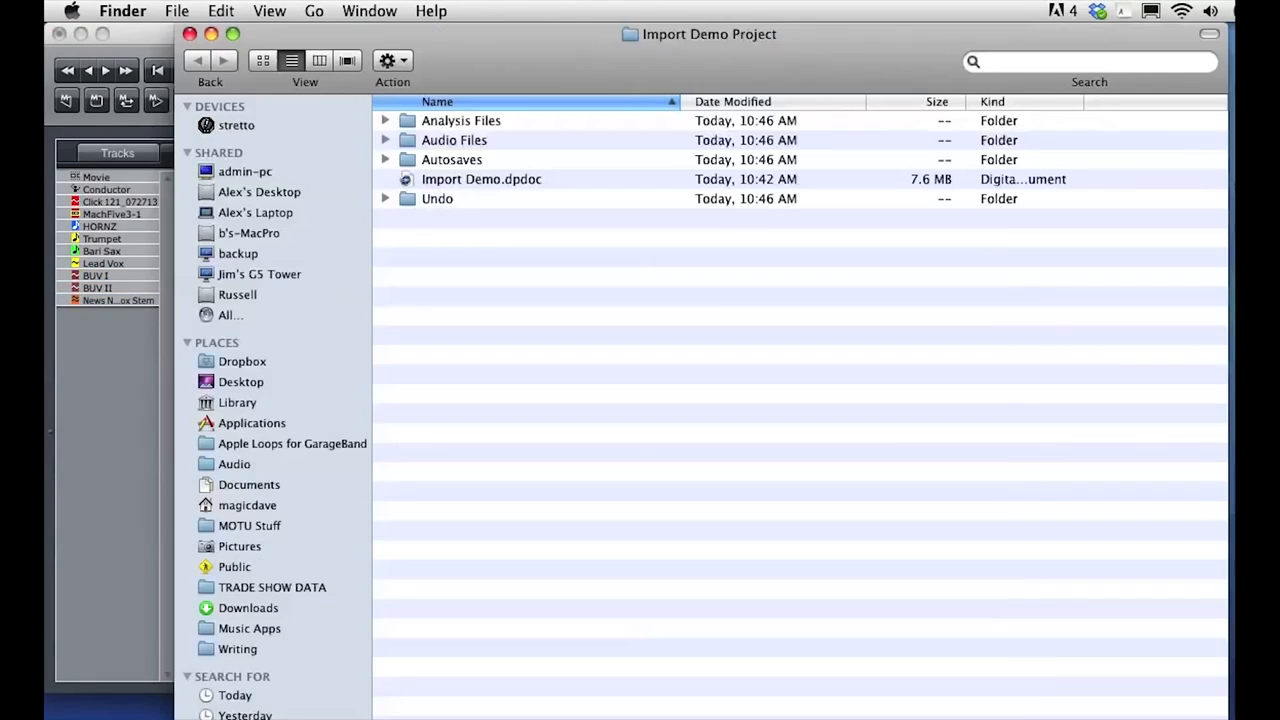
Step: Inspect the project's Audio Files folder in Finder for the merged BUV files, and close the folder window
double_click(405, 141)
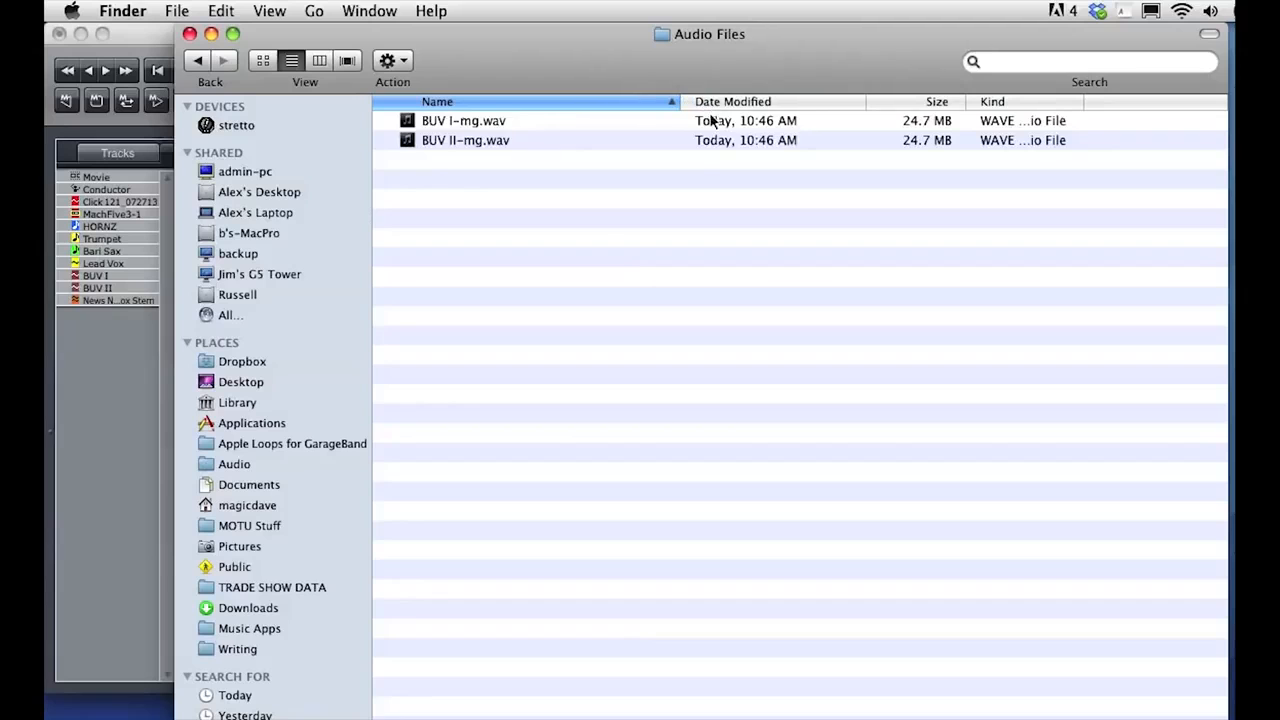
left_click(190, 34)
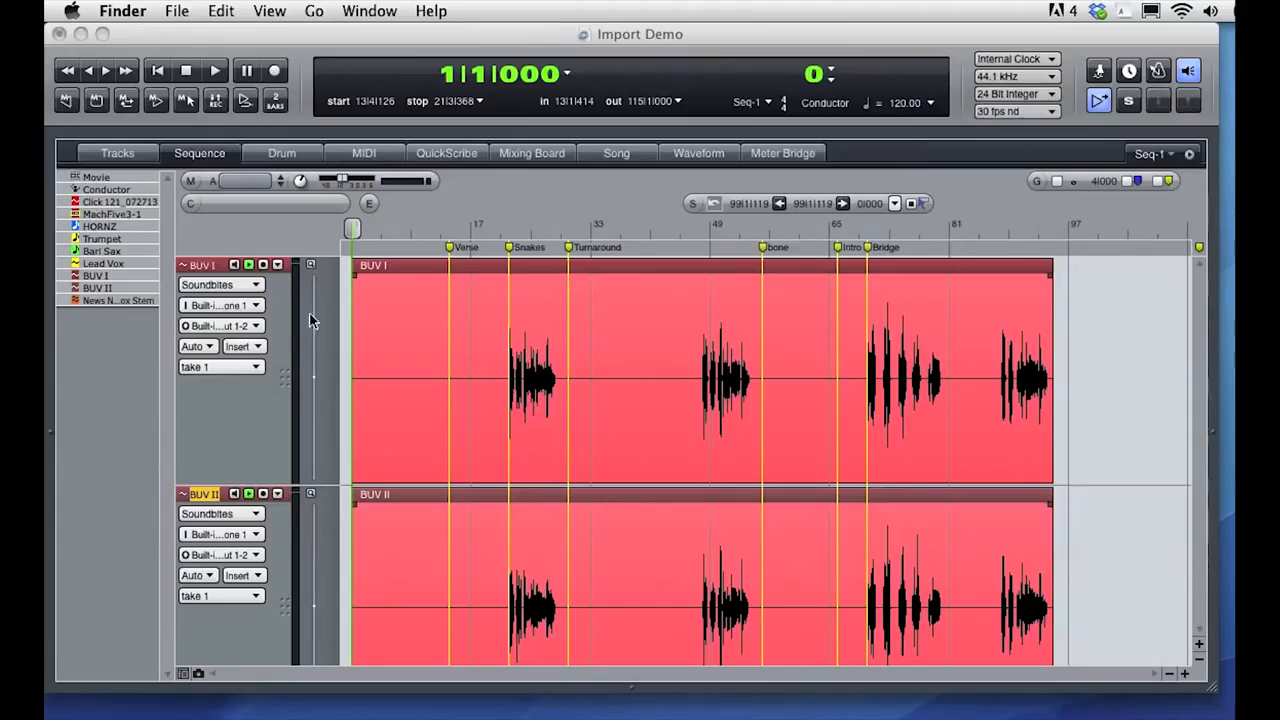
Step: Examine the Lead Vox track's pitch automation in the Sequence editor and its plug-ins in the Mixing Board
left_click(120, 151)
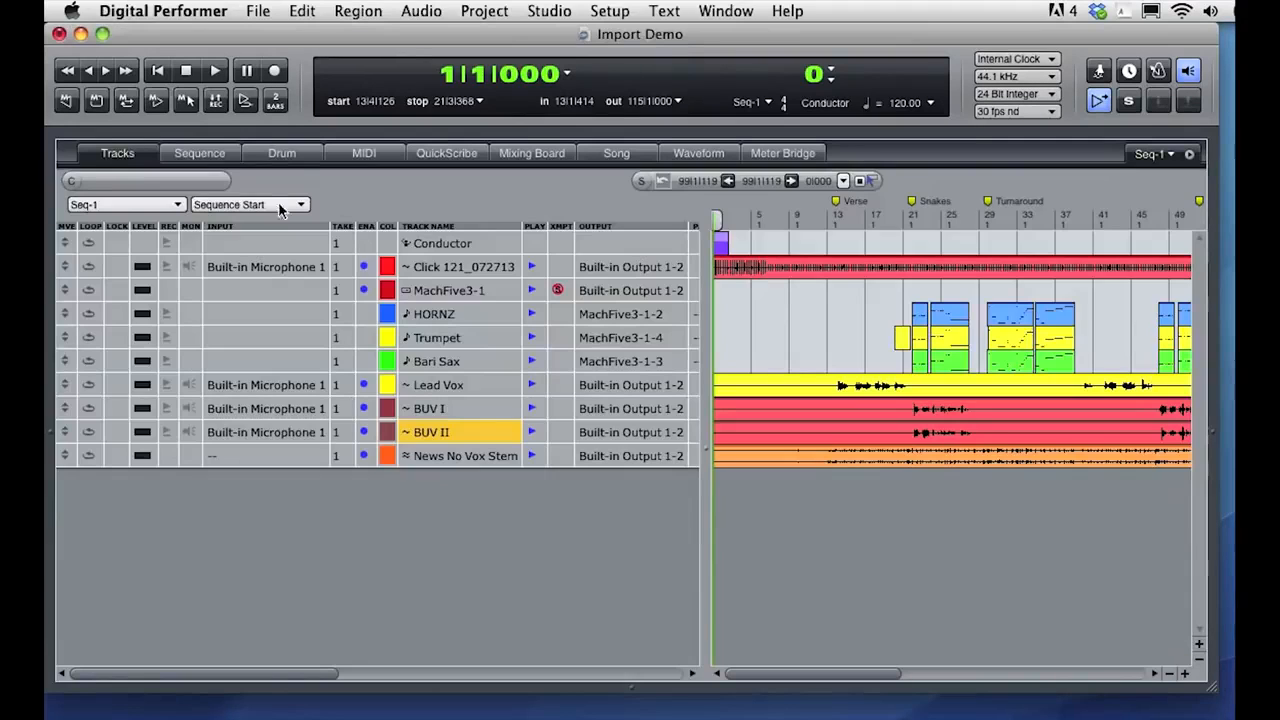
left_click(446, 390)
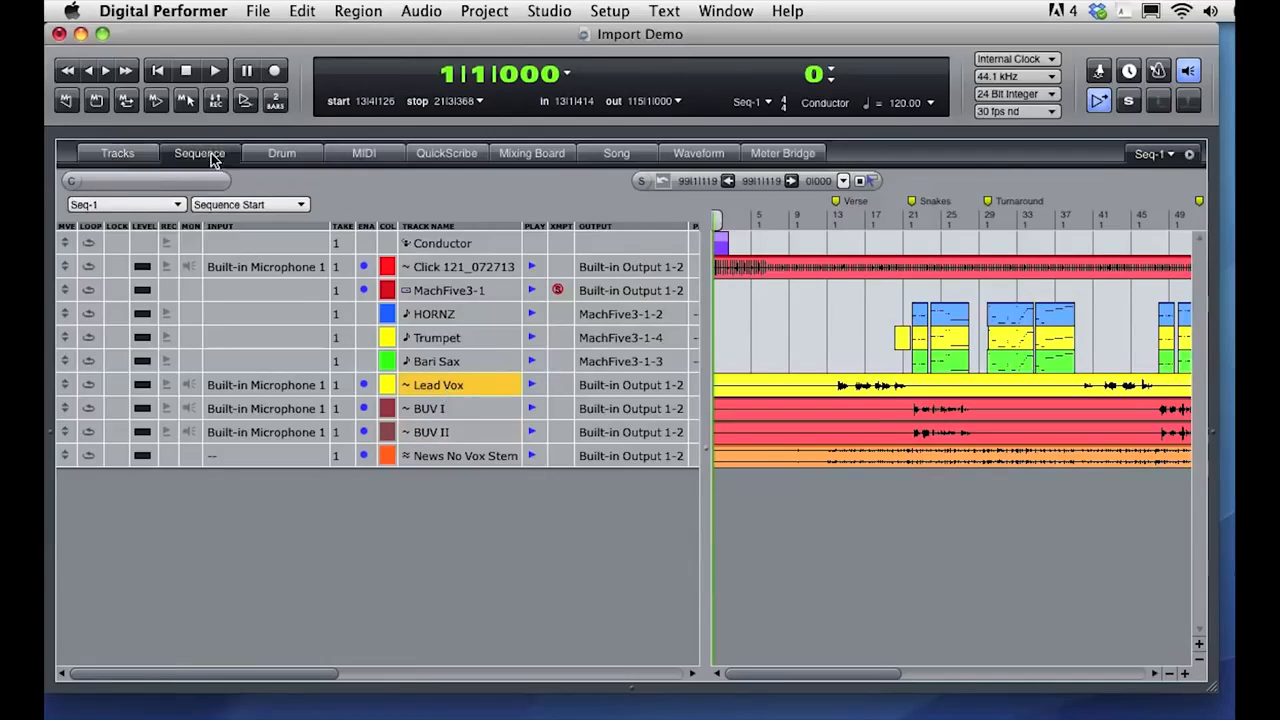
left_click(200, 154)
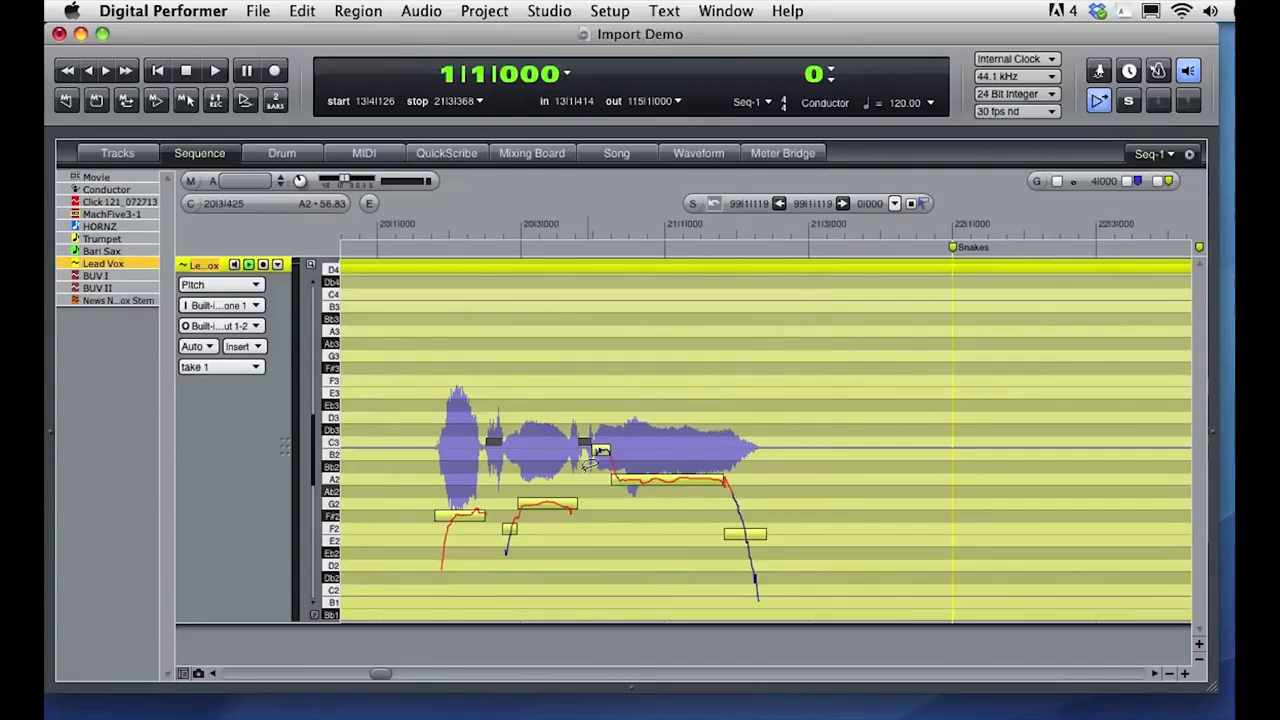
left_click(537, 153)
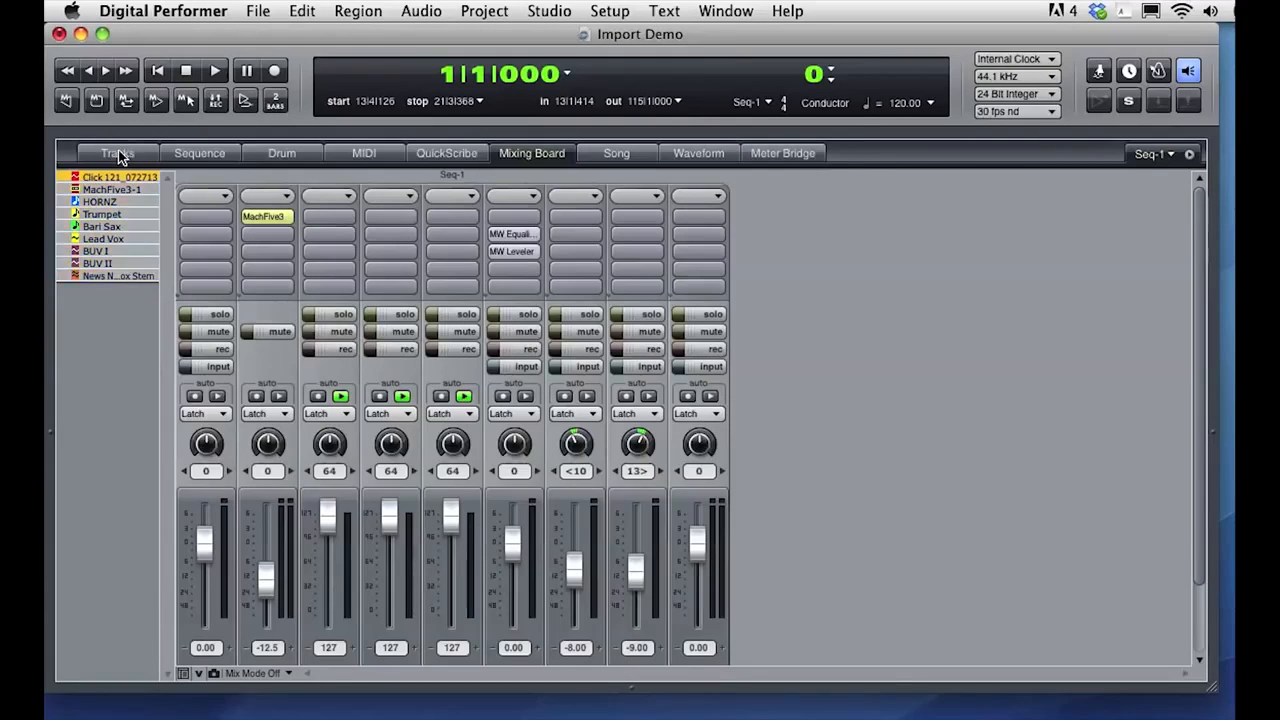
left_click(118, 155)
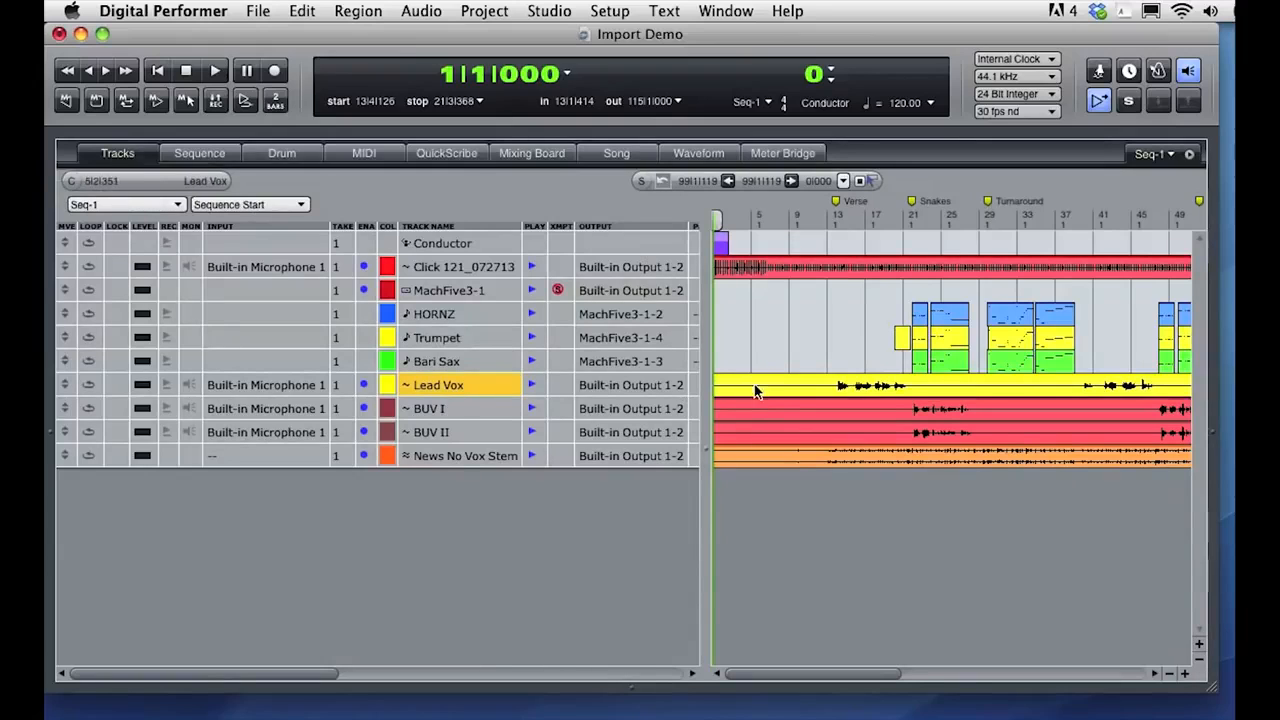
Step: Set the Lead Vox output to Built-in Output 1 (Mono) and freeze the track from measure 1 to 97
left_click(1172, 675)
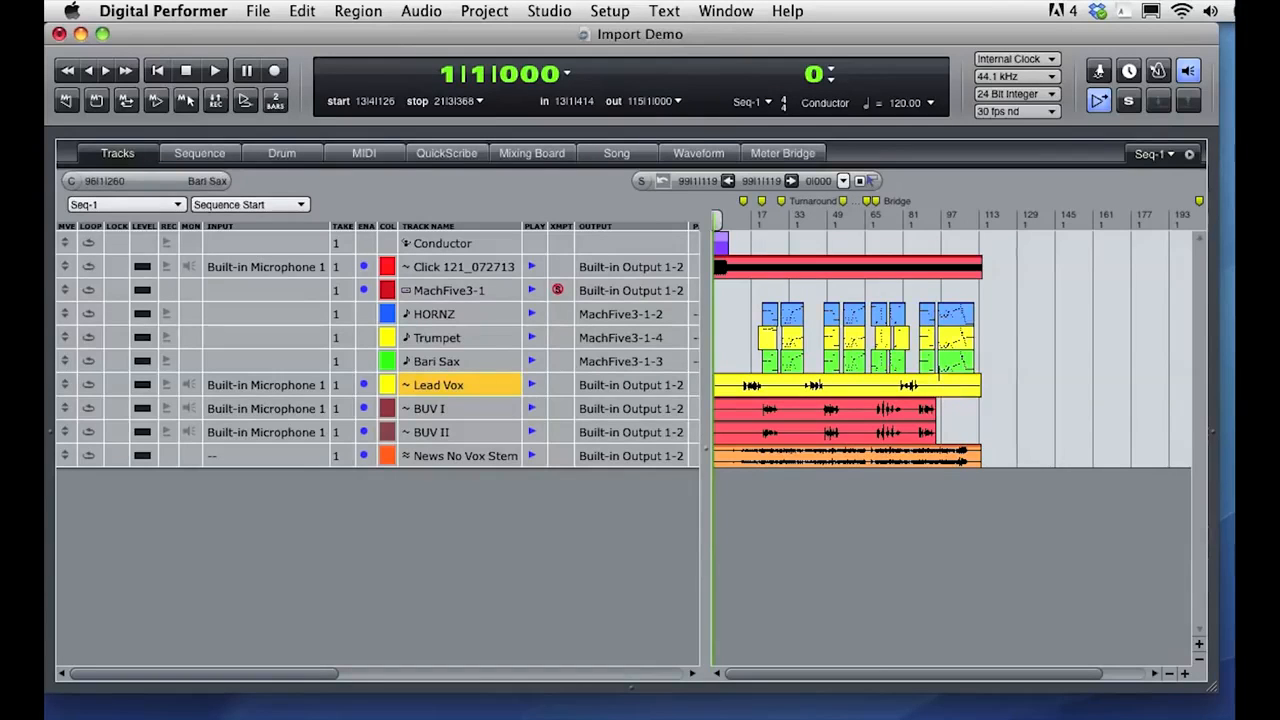
left_click_drag(938, 378, 716, 385)
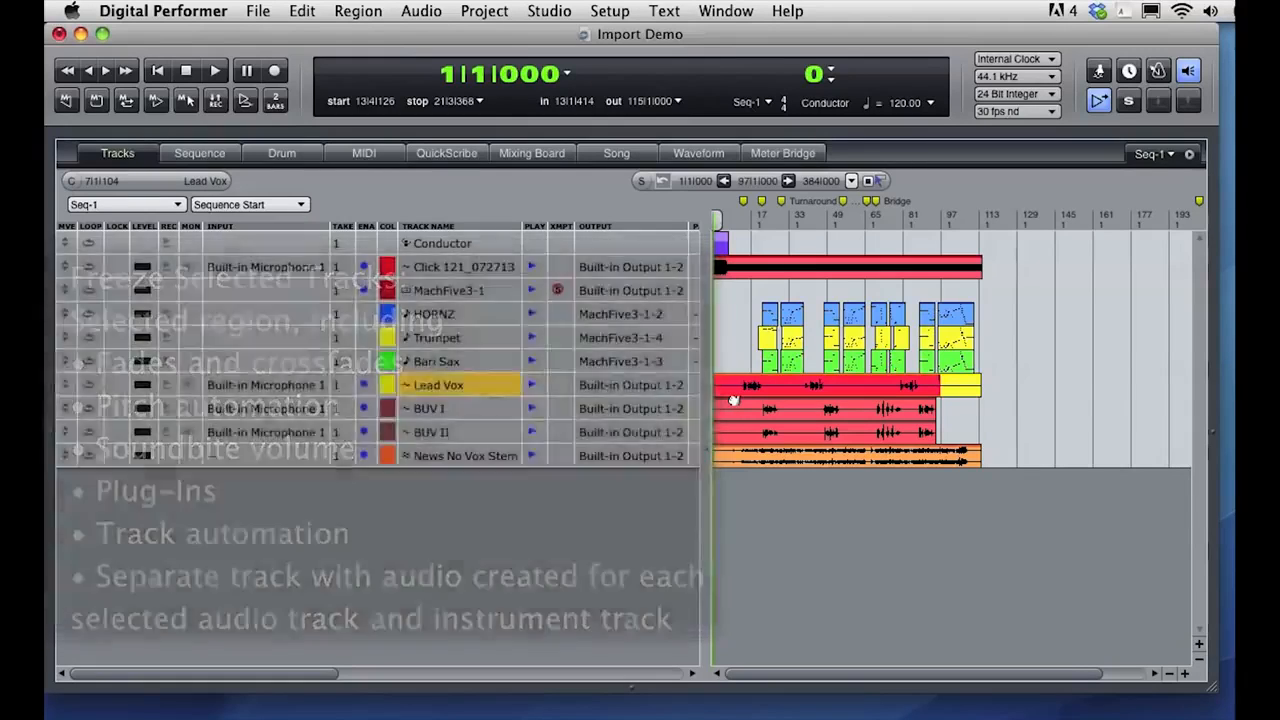
left_click(658, 387)
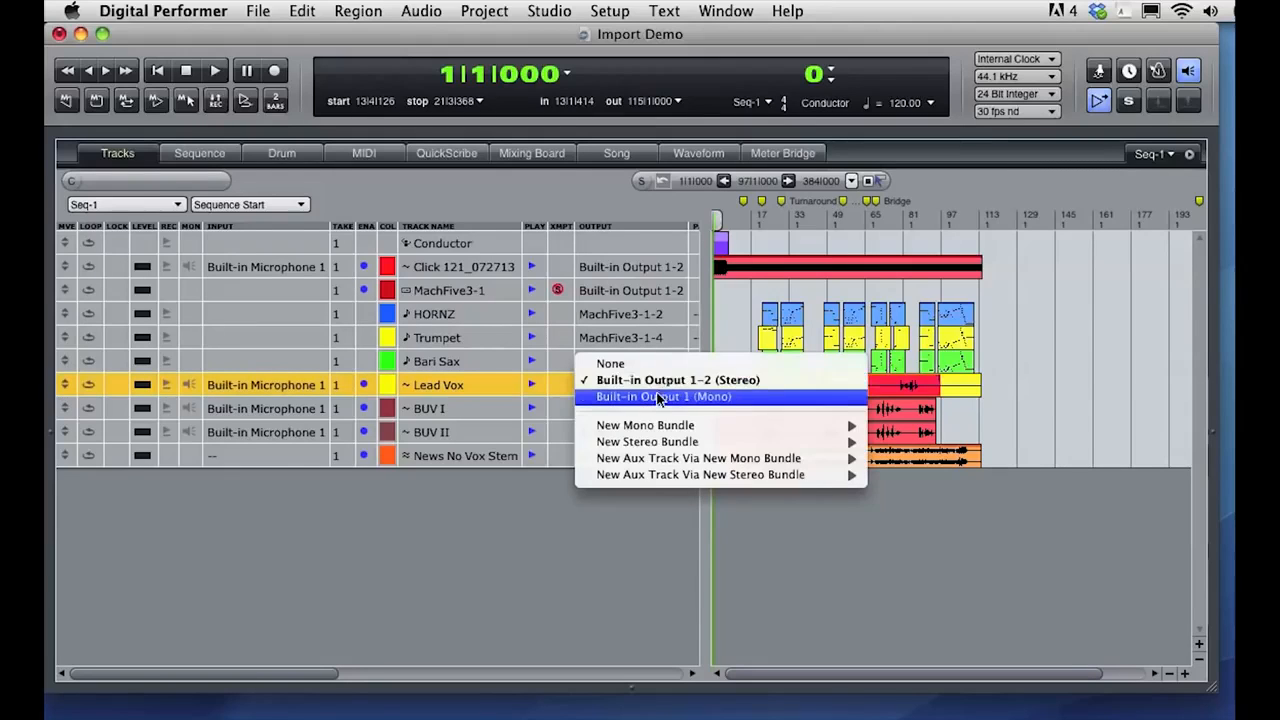
left_click(757, 396)
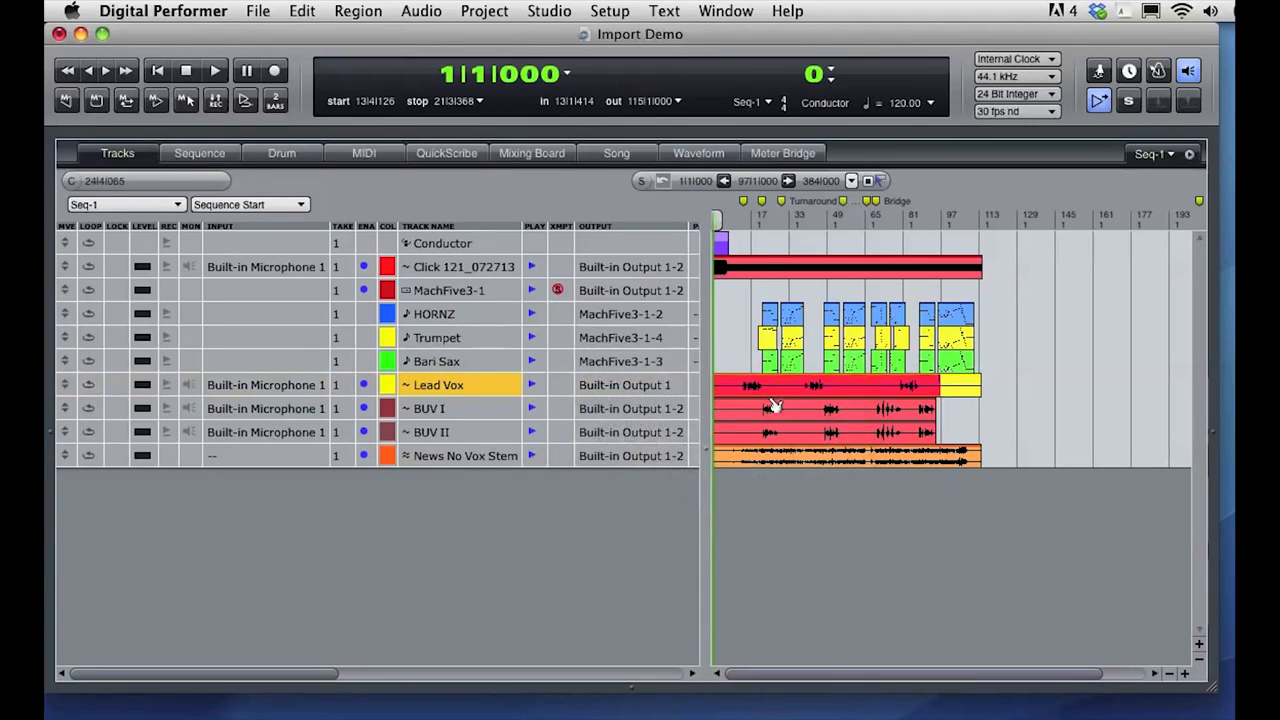
left_click(421, 12)
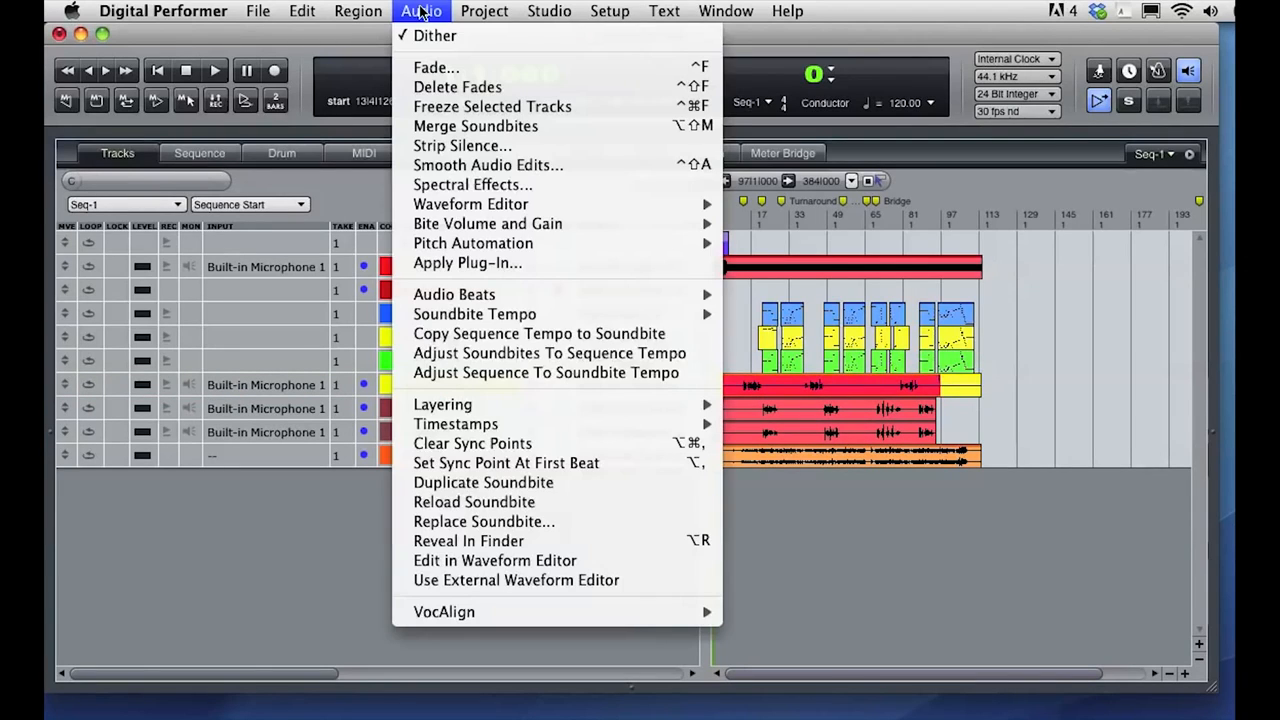
left_click(437, 106)
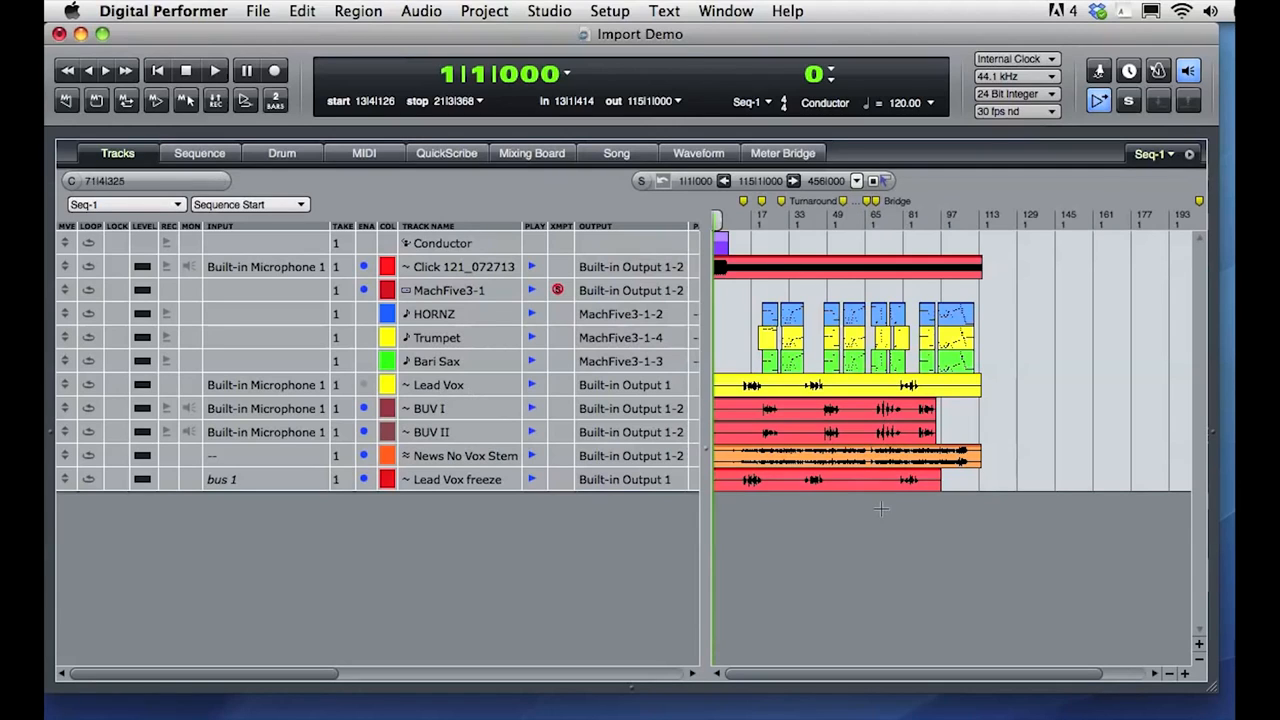
Step: Try freezing the MachFive3-1 and HORNZ tracks from measure 17 to 41, and cancel the freeze
left_click(1182, 673)
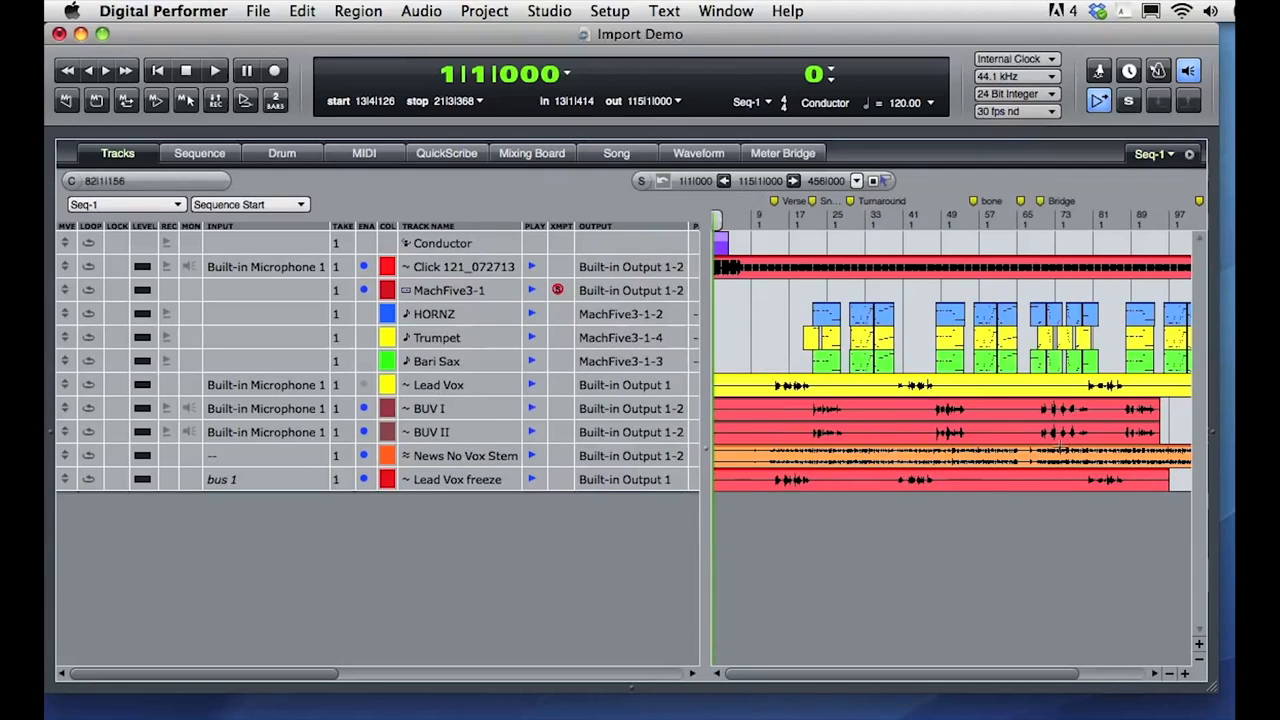
left_click(898, 320)
left_click_drag(898, 320, 790, 290)
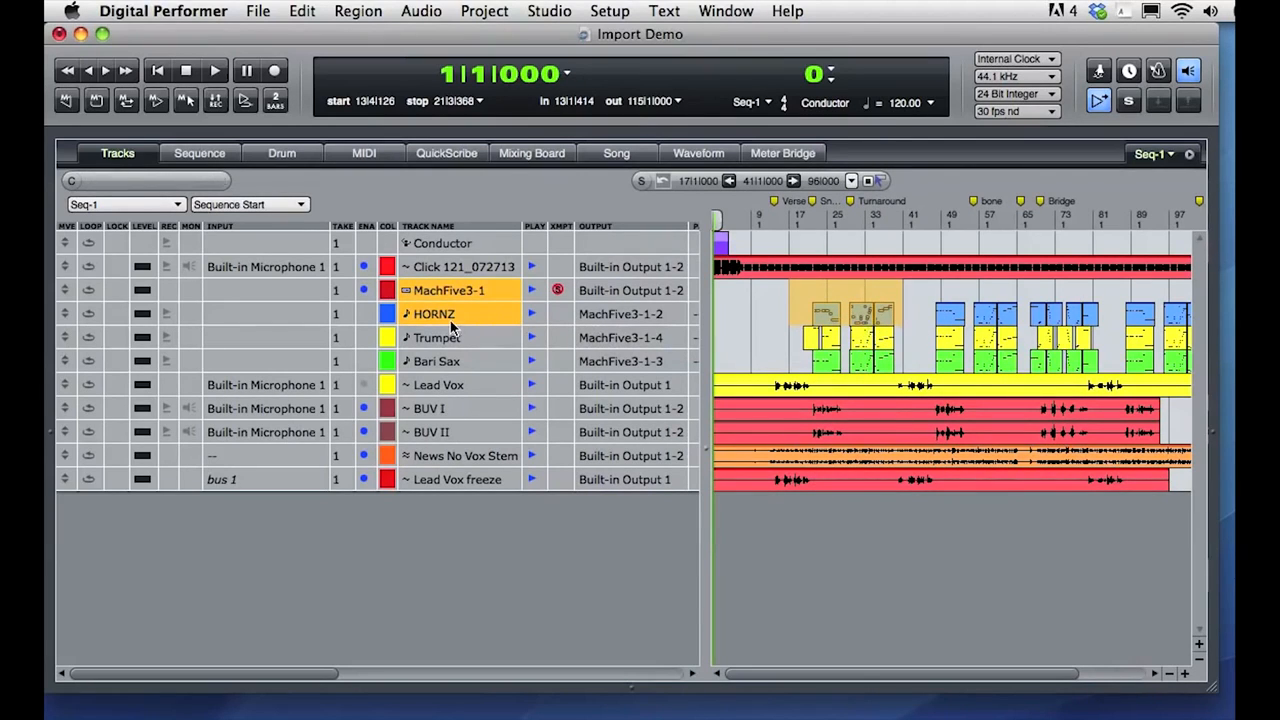
left_click(415, 12)
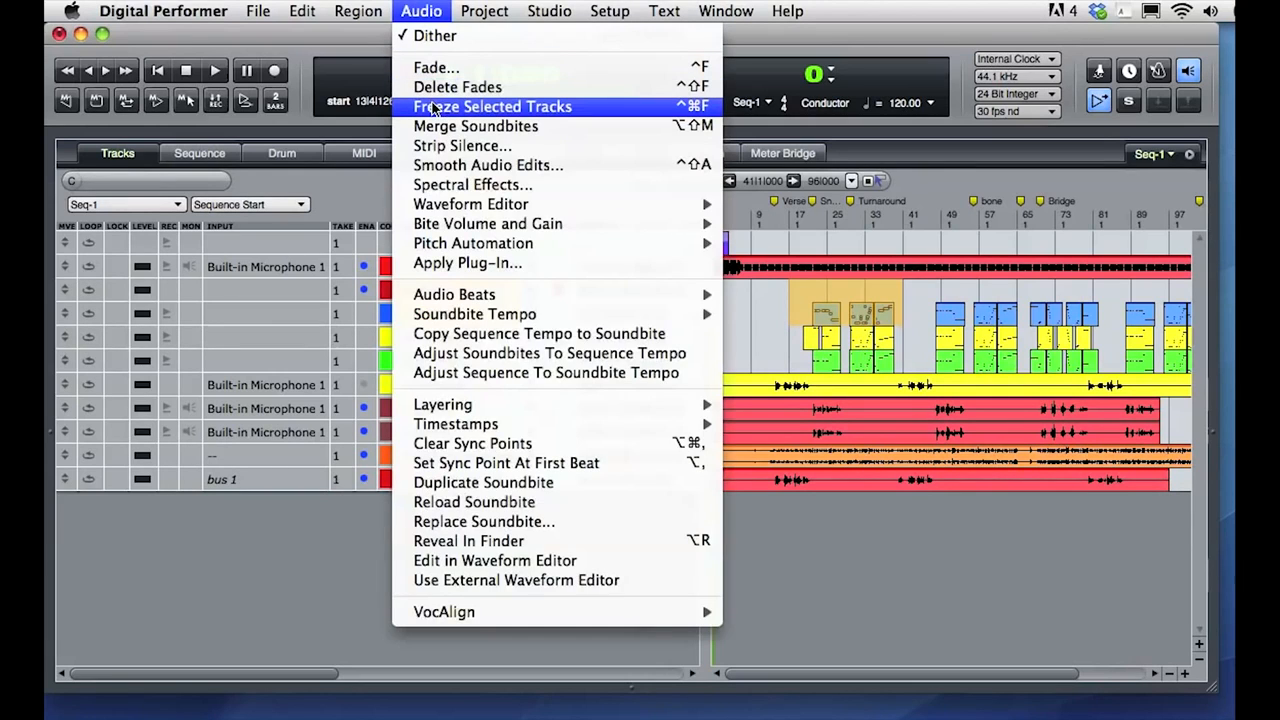
left_click(463, 104)
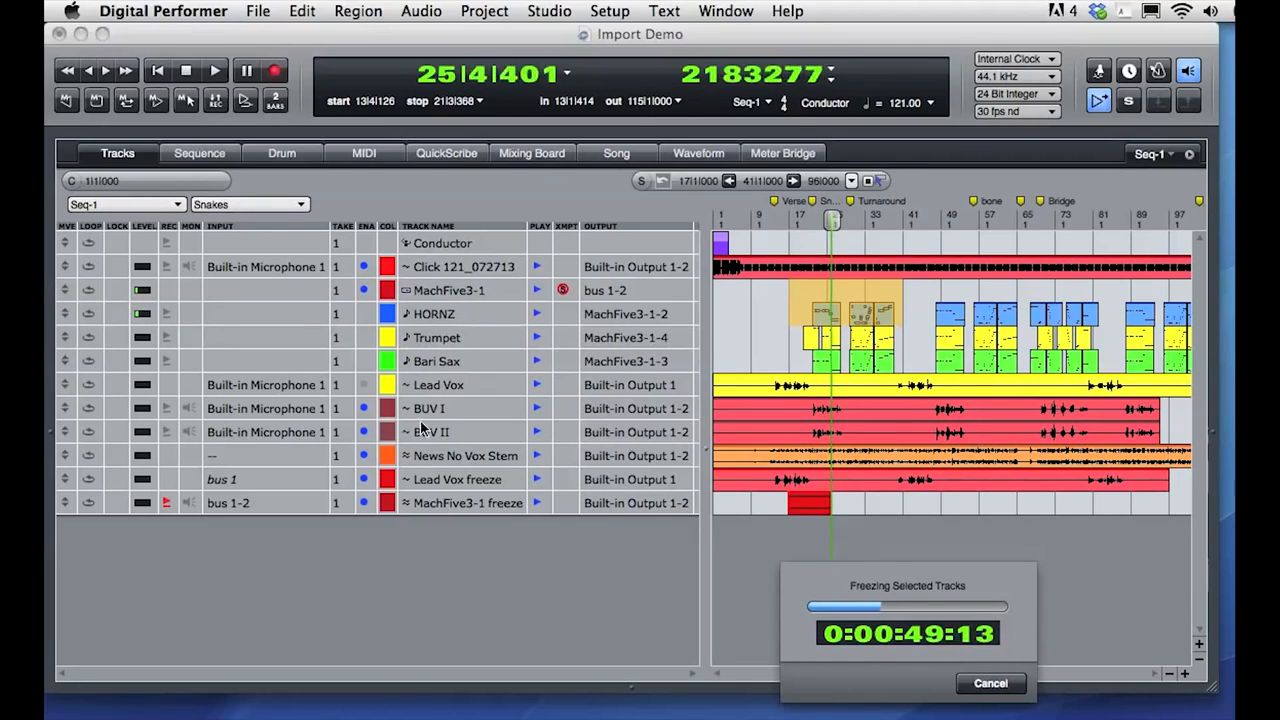
left_click(994, 684)
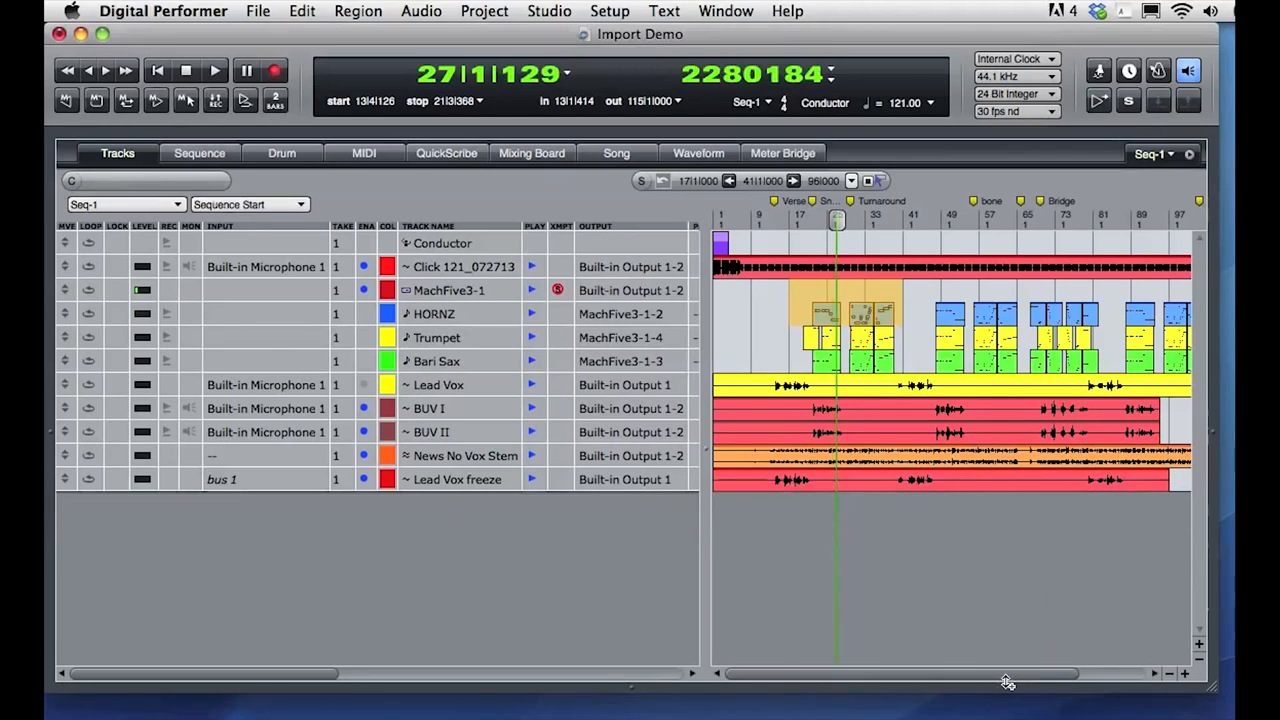
Step: Select the MachFive3-1, HORNZ, Trumpet and Bari Sax tracks from measure 1 to 113, and open Bounce to Disk
left_click(1171, 675)
left_click(1171, 675)
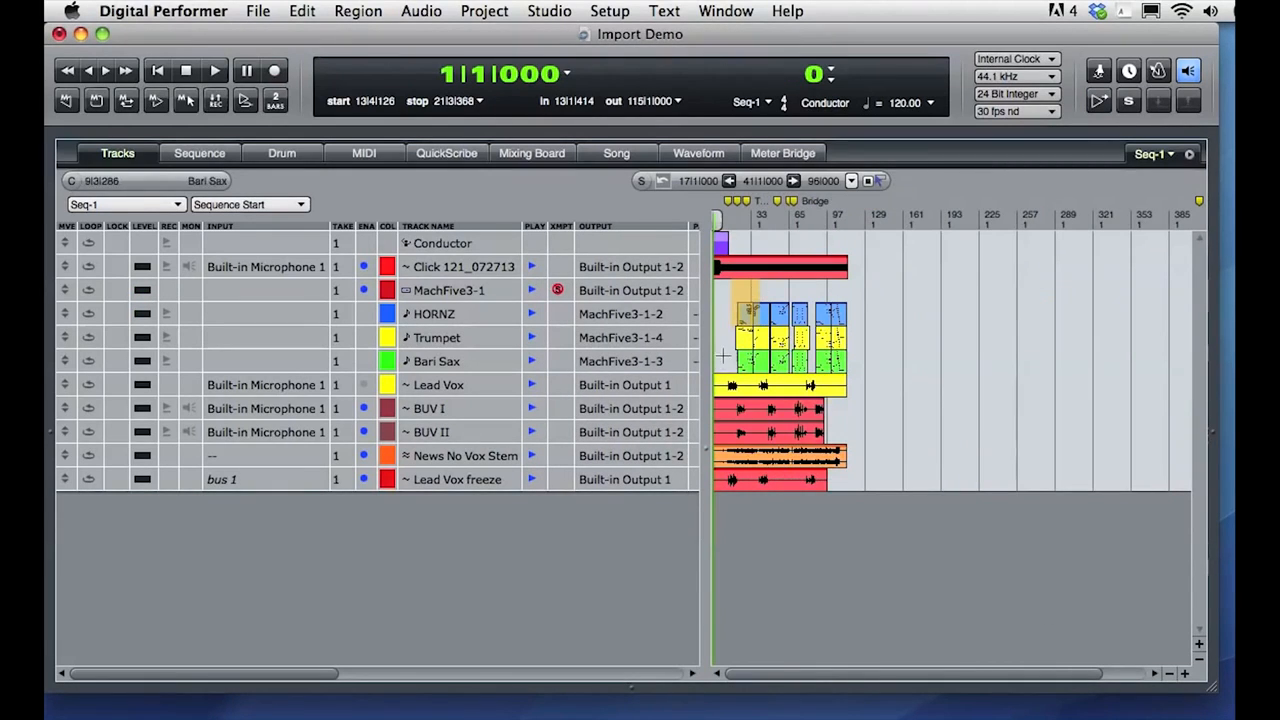
left_click(1184, 674)
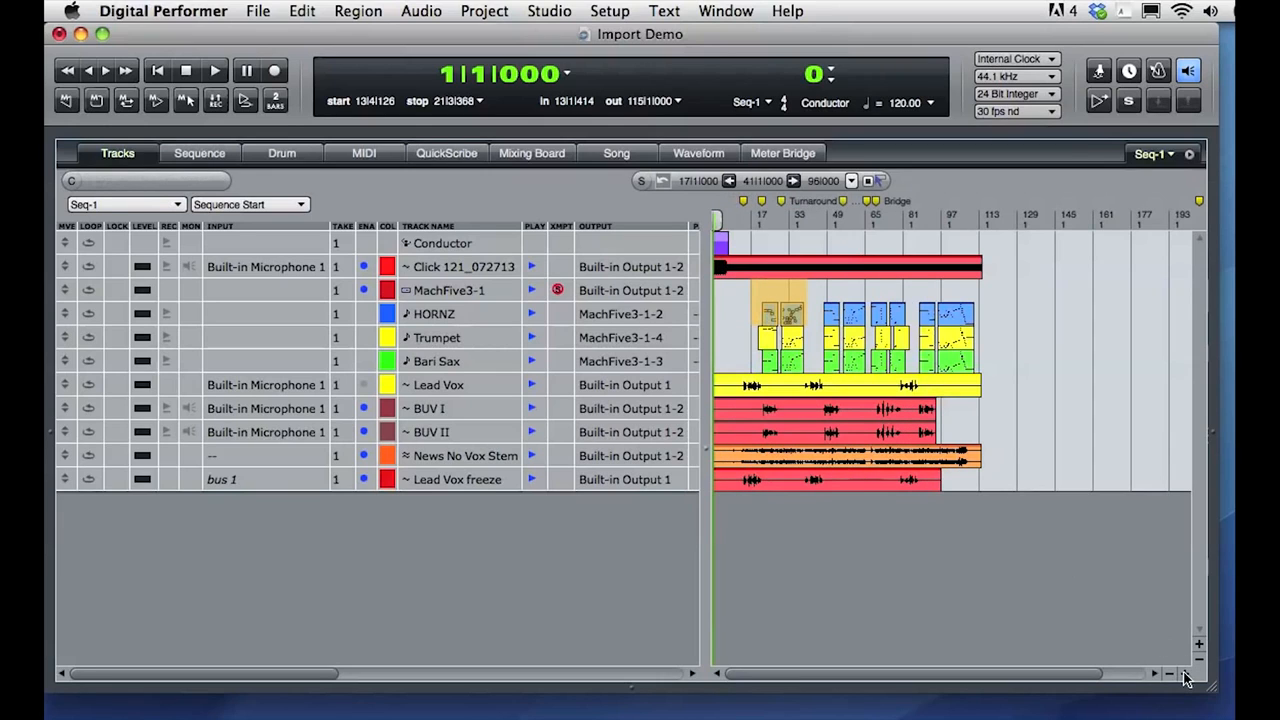
left_click(964, 313)
left_click_drag(964, 313, 702, 357)
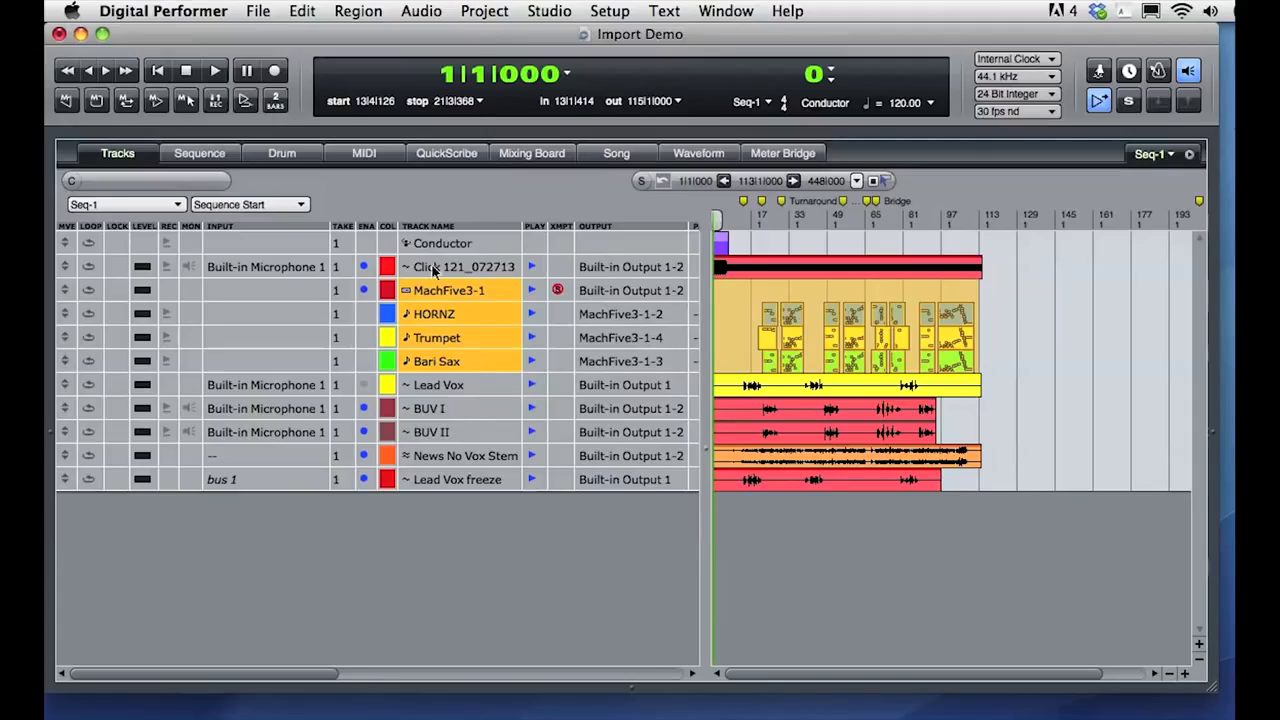
left_click(257, 11)
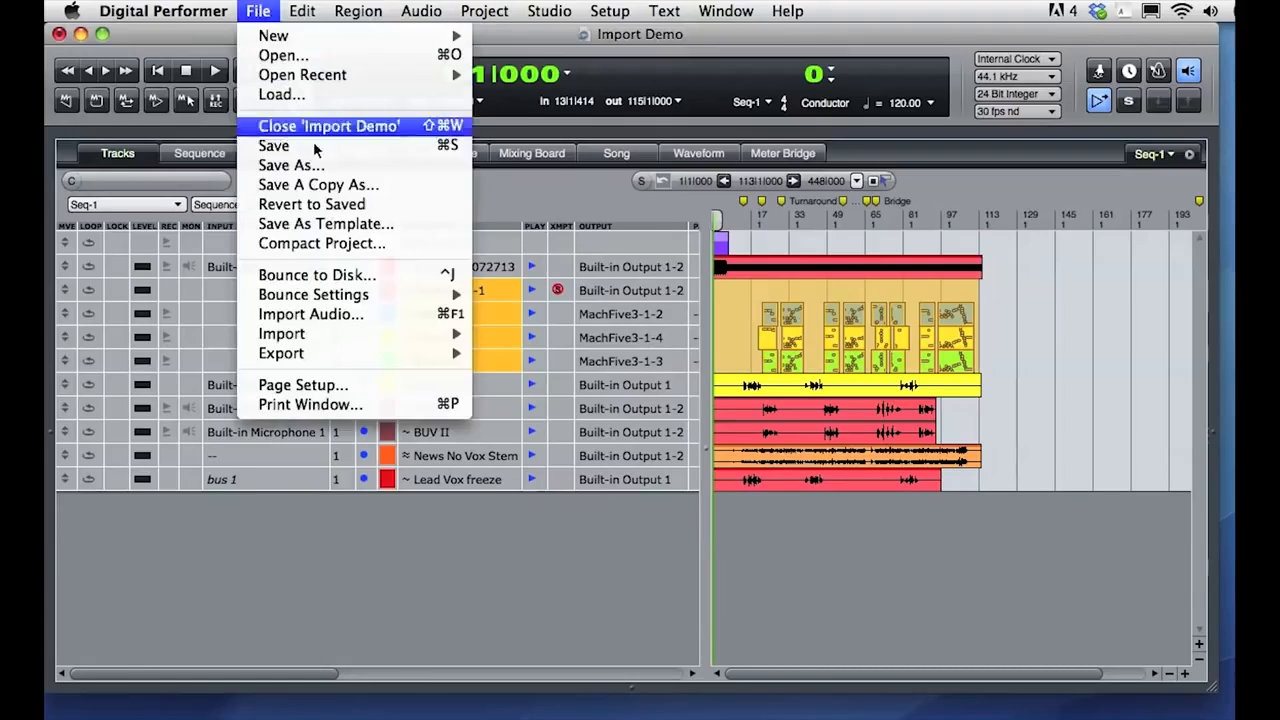
left_click(328, 276)
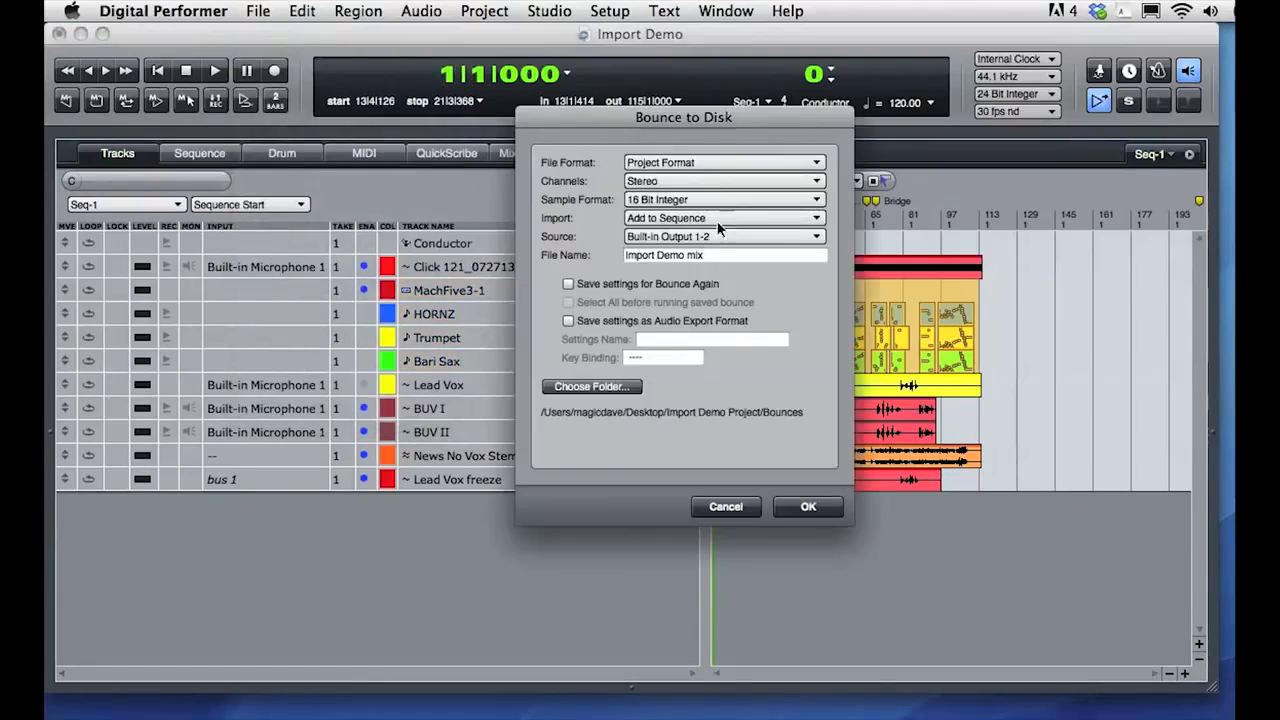
Step: Bounce the selection in Project Format as a stereo file named Horn Mix, with the import option set to Add to Sequence
left_click(703, 163)
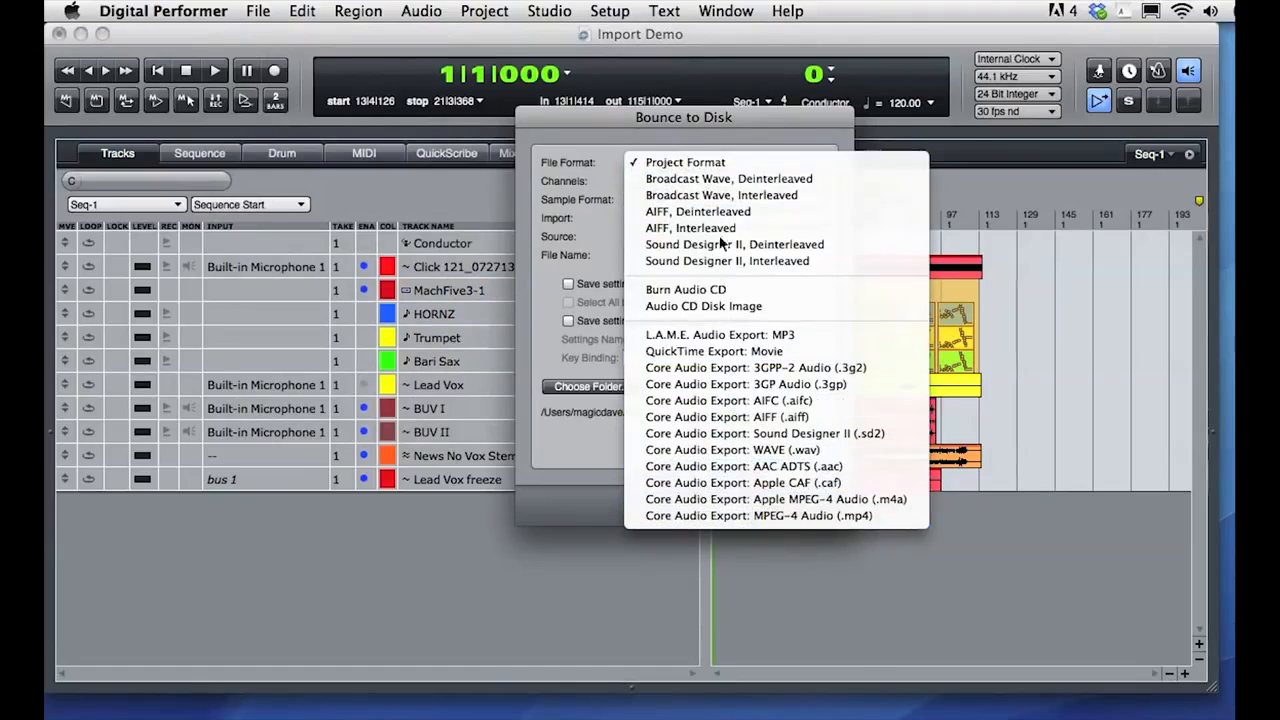
left_click(705, 118)
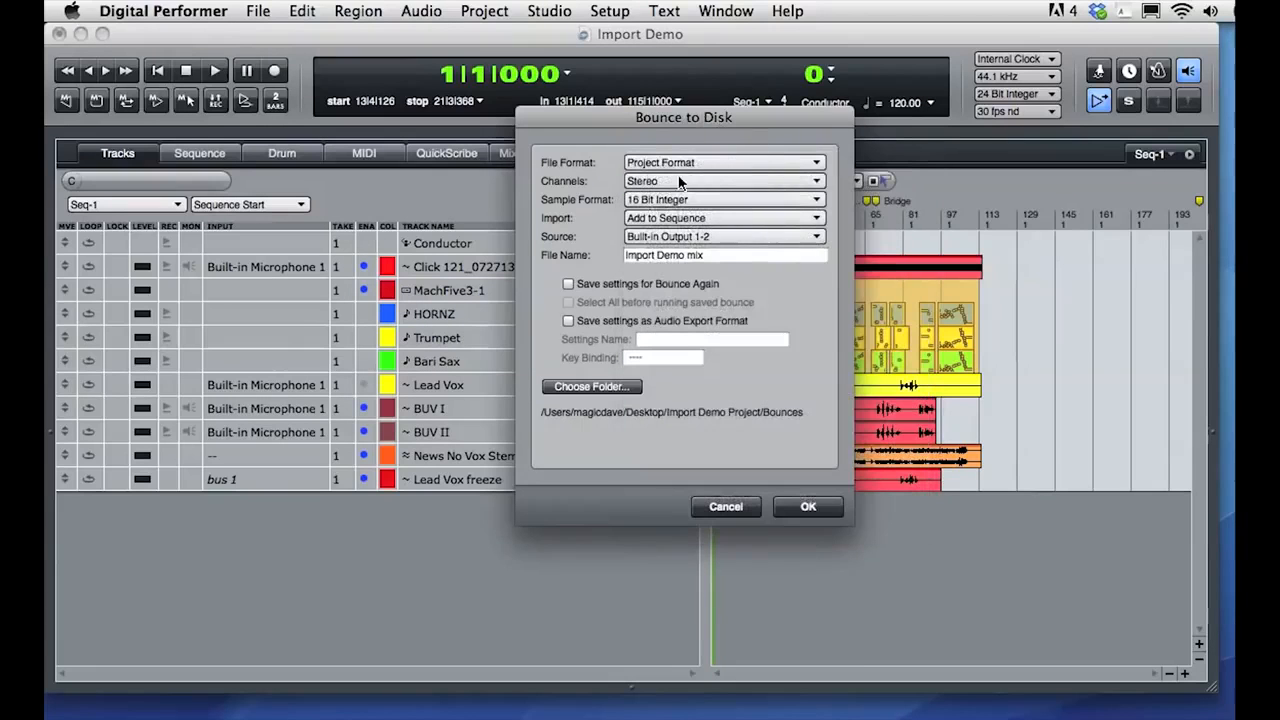
left_click(709, 219)
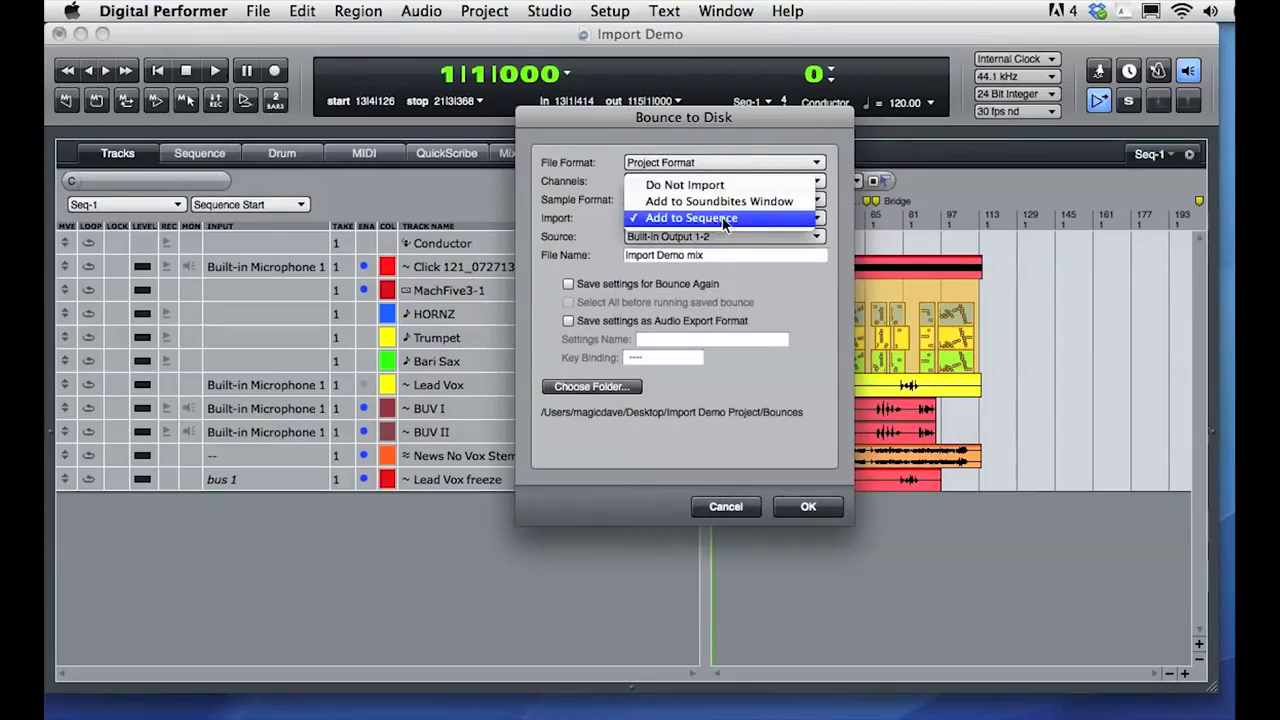
left_click(573, 233)
left_click_drag(727, 255, 578, 256)
type("Horn Mix")
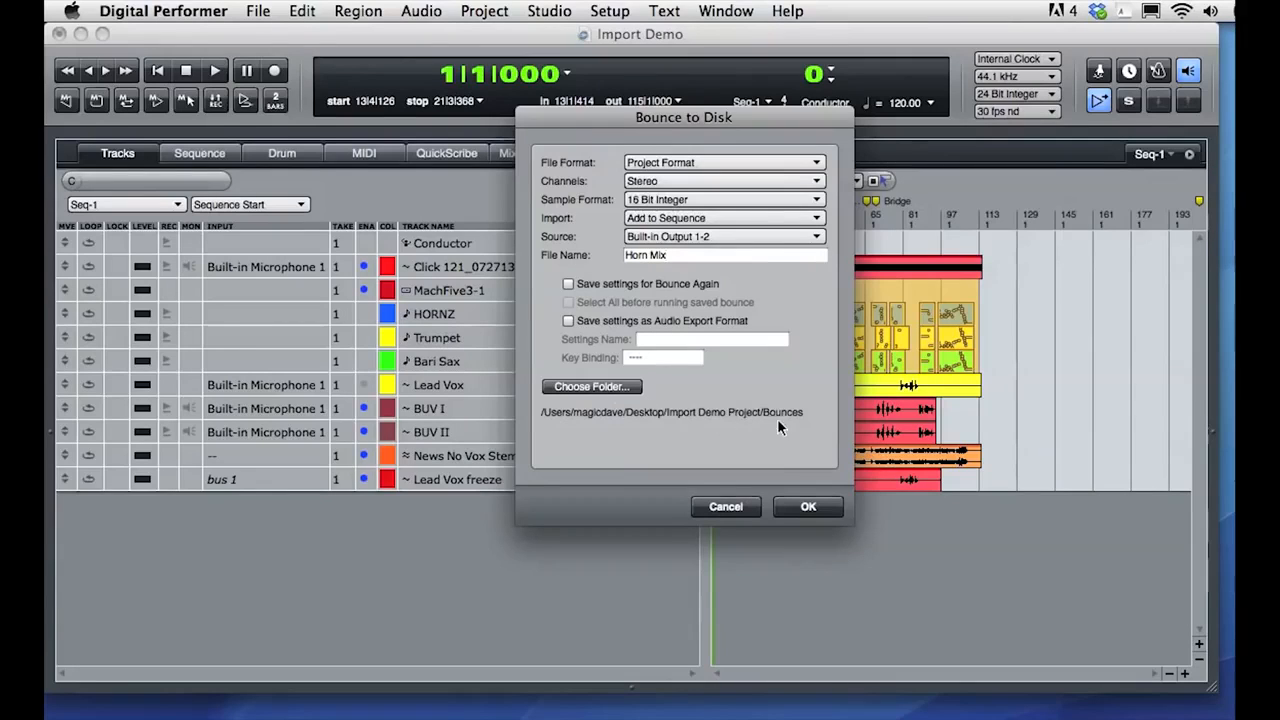
left_click(792, 500)
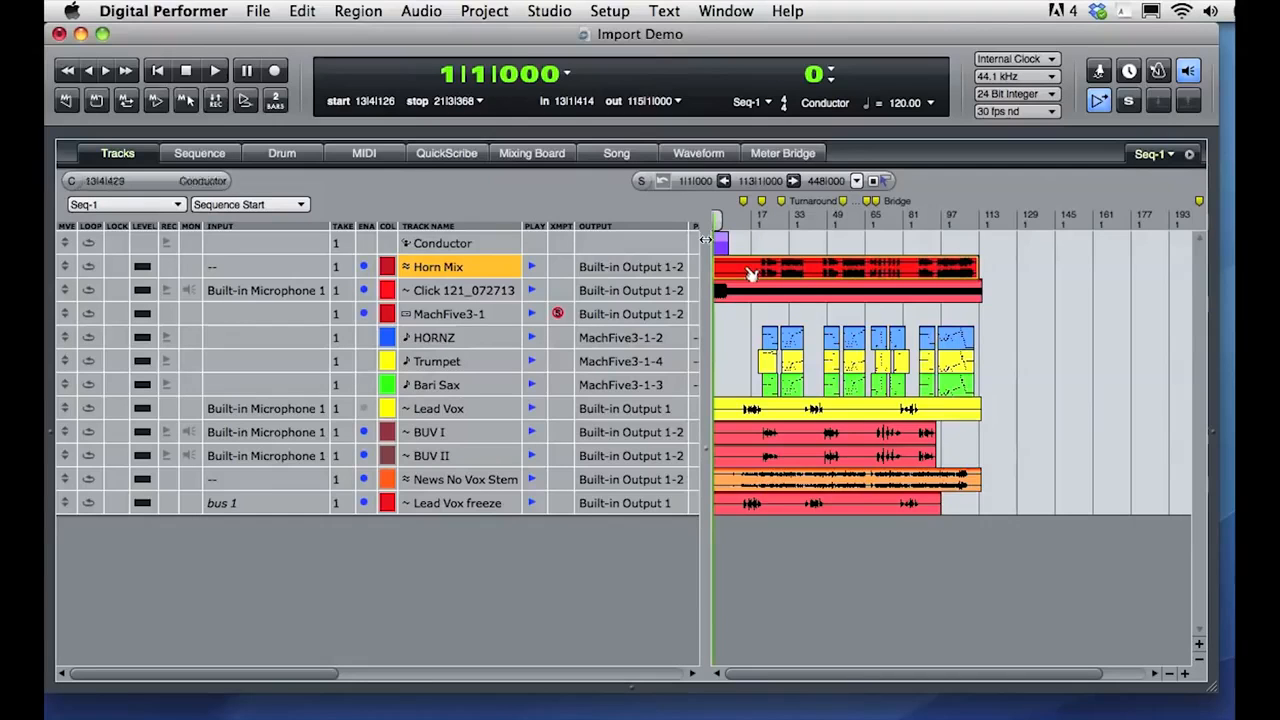
Step: Examine Horn Mix in the Sequence editor, inspect the project's Bounces and Audio Files folders in Finder, and close the folder window
left_click(224, 153)
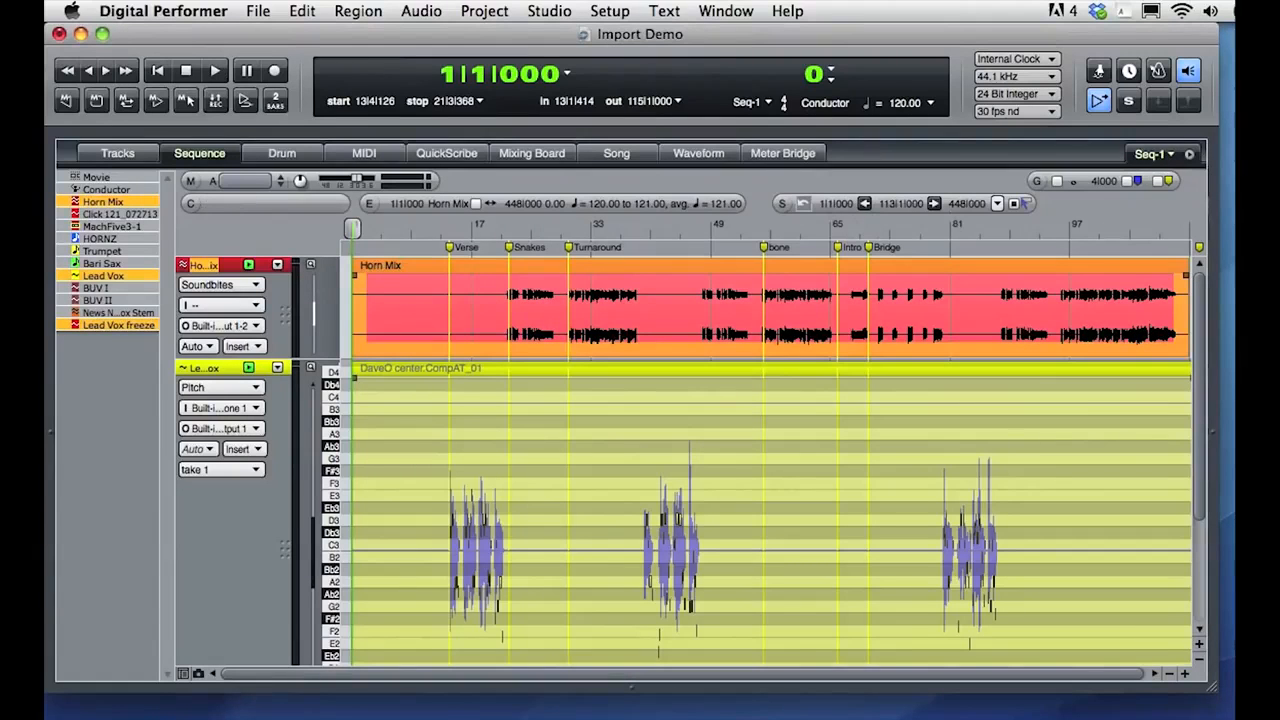
key("super+Tab")
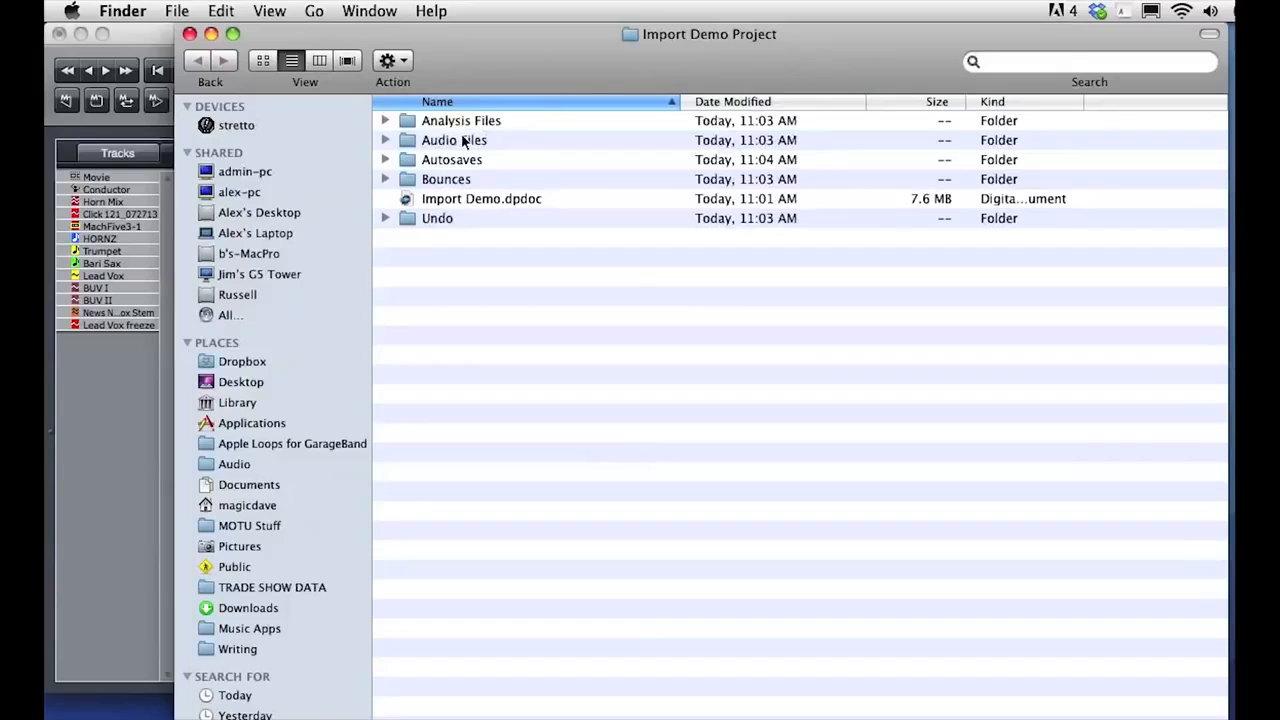
left_click(384, 179)
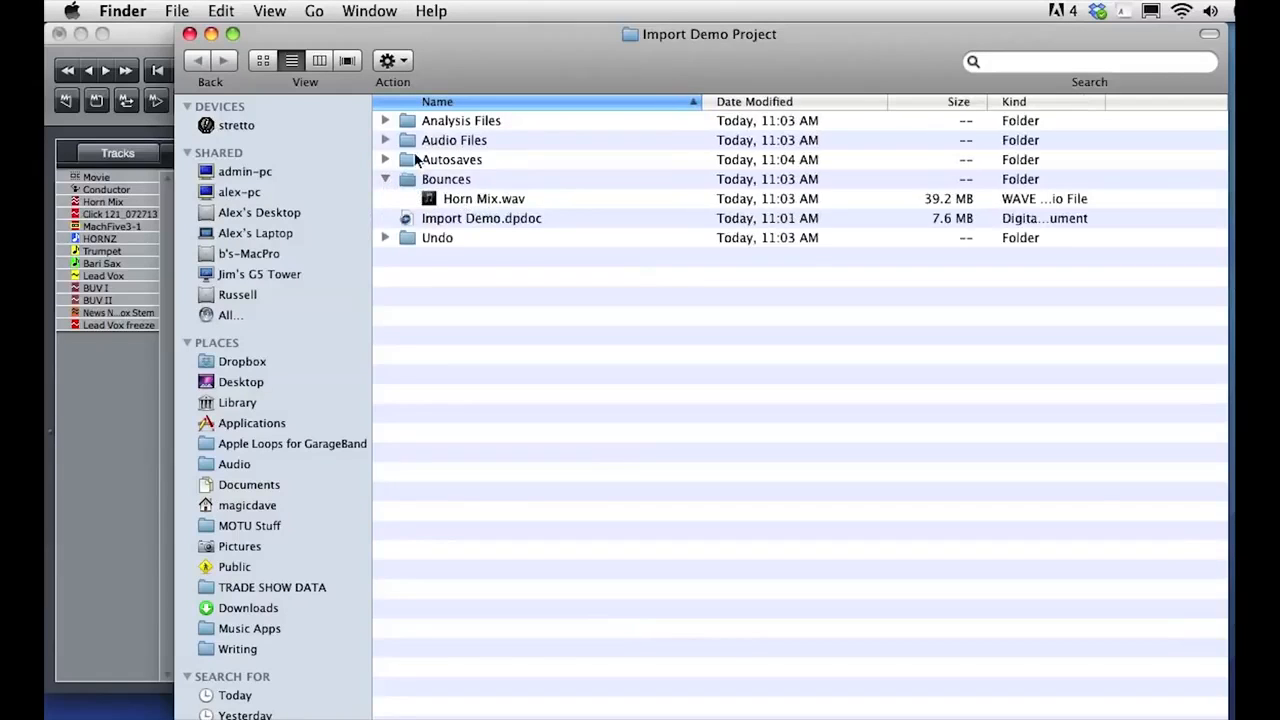
left_click(385, 141)
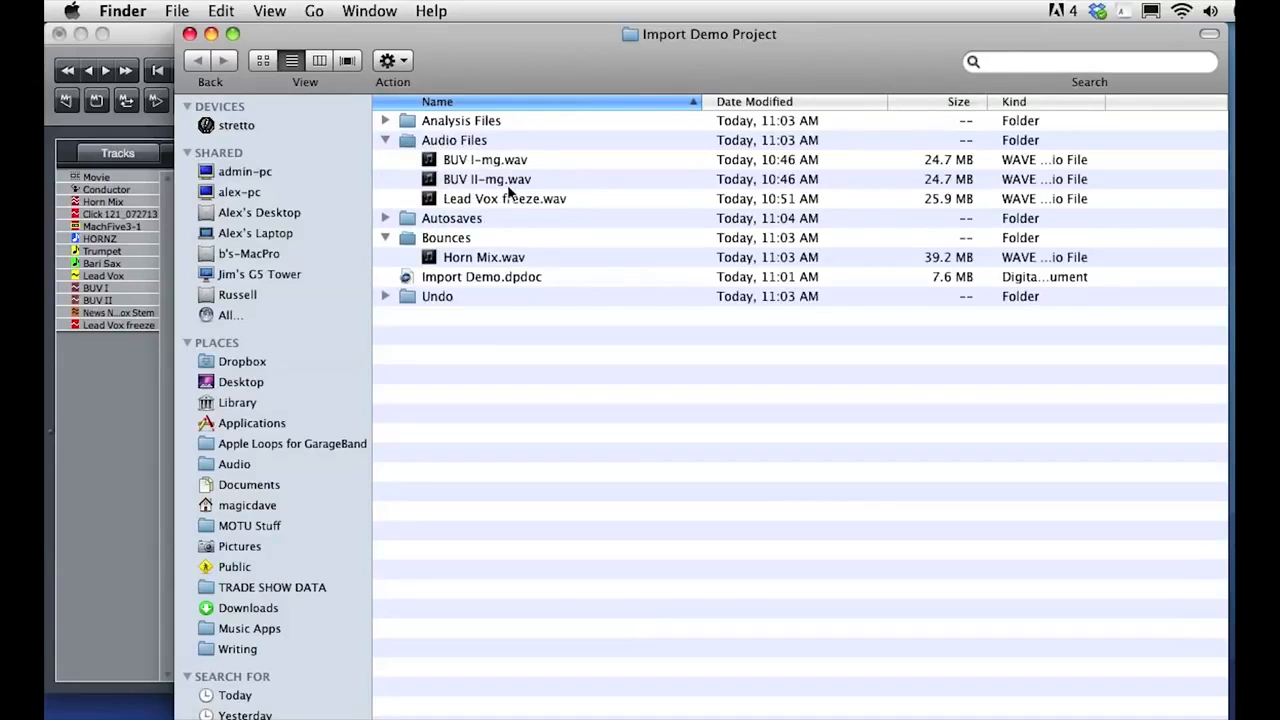
left_click(515, 199)
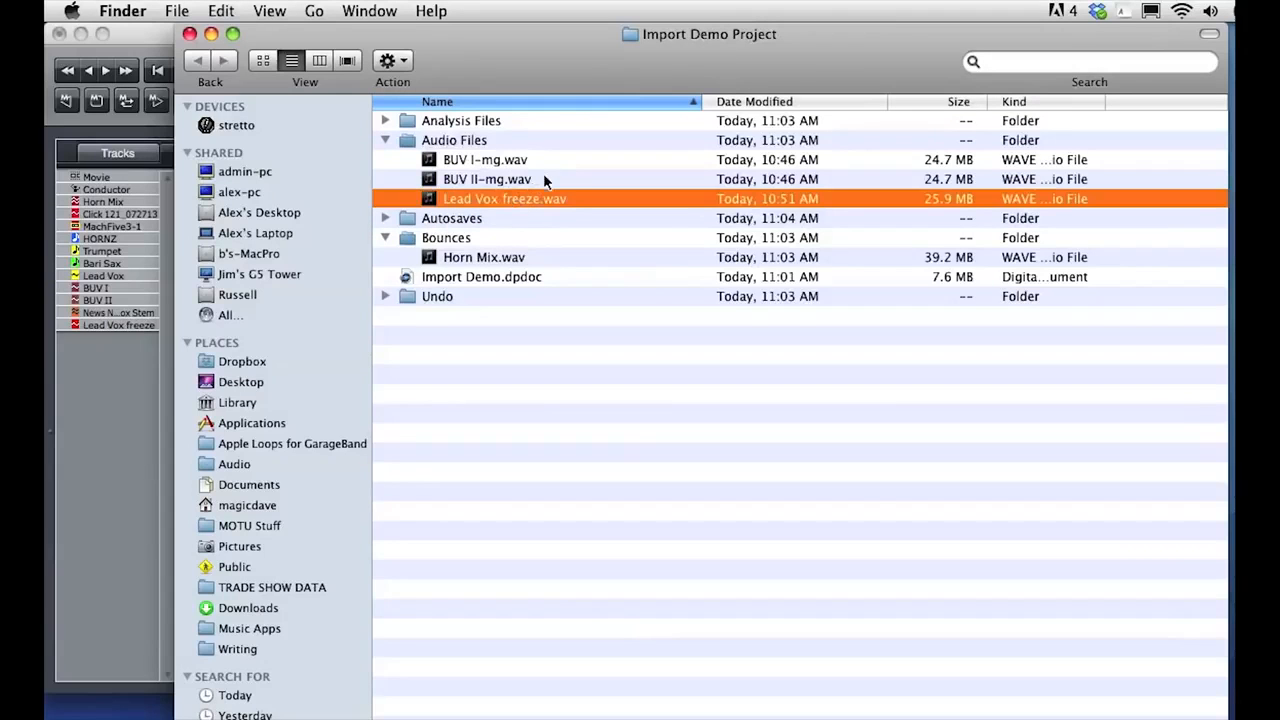
left_click(190, 35)
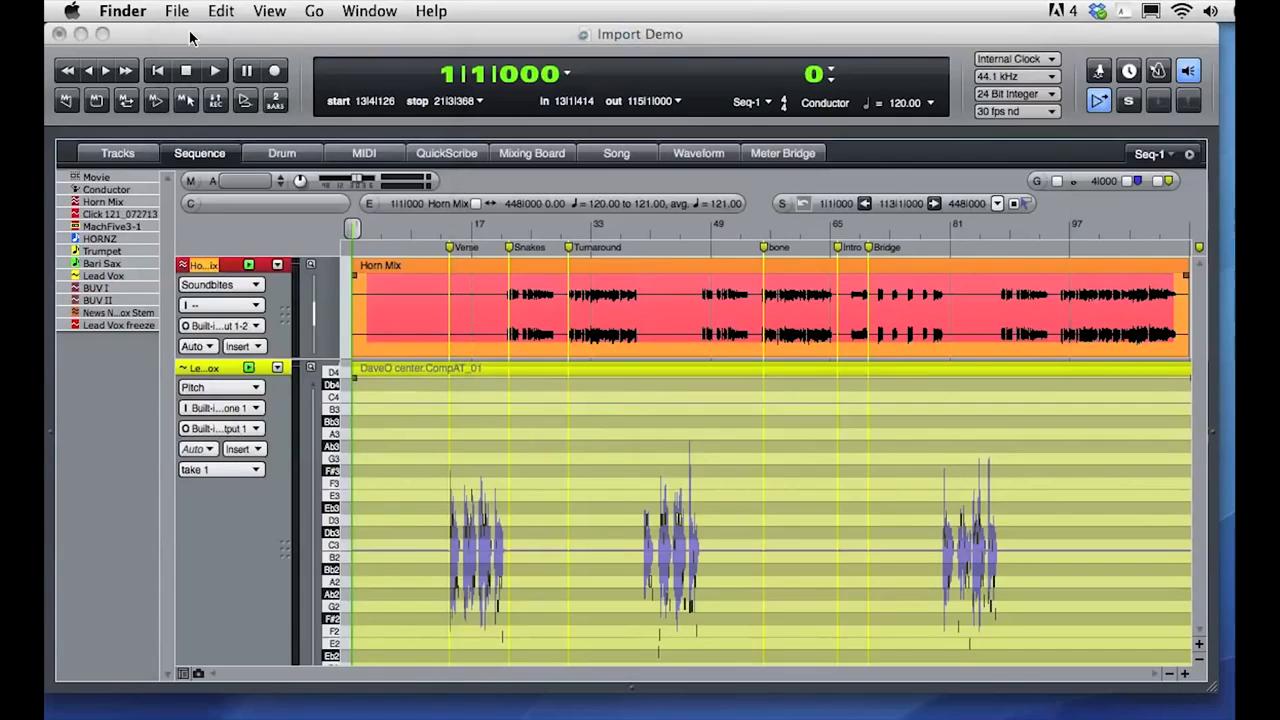
Step: Show the Soundbites list in the sidebar by Time Created, and select BUV I, BUV II, Lead Vox freeze and Horn Mix
left_click(1212, 424)
left_click(1020, 157)
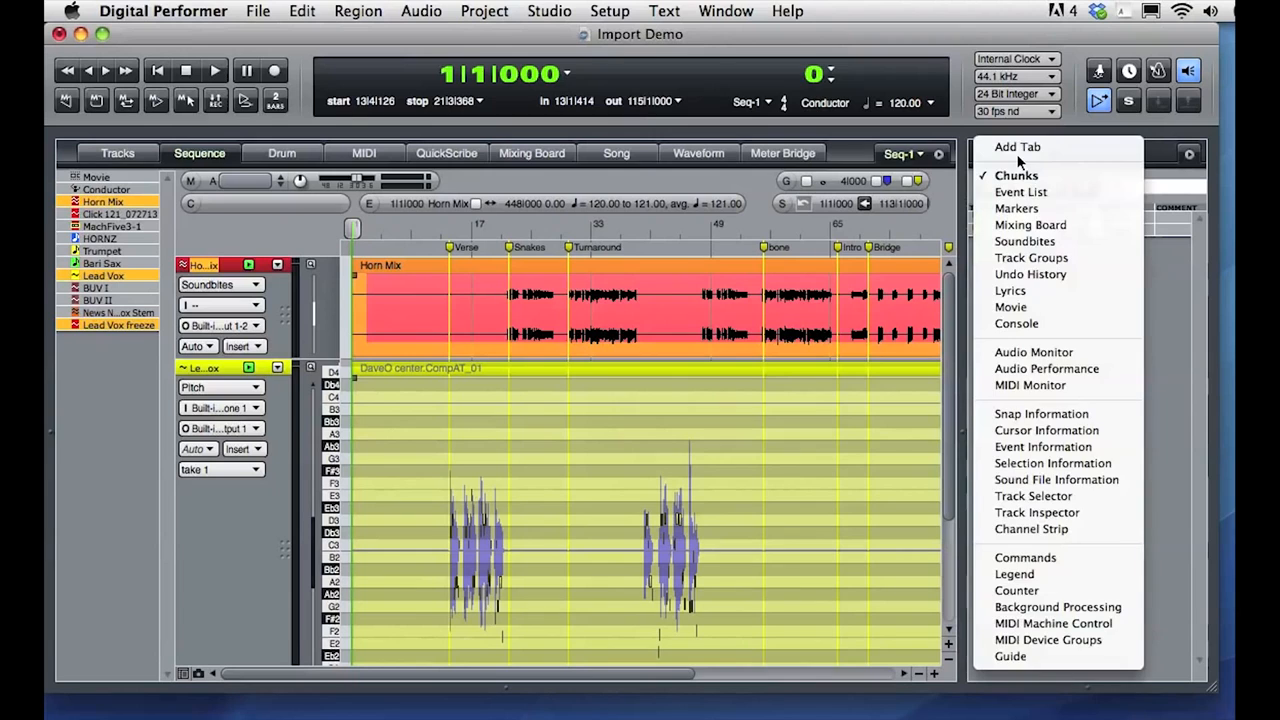
left_click(1020, 252)
left_click(1076, 186)
left_click(1075, 443)
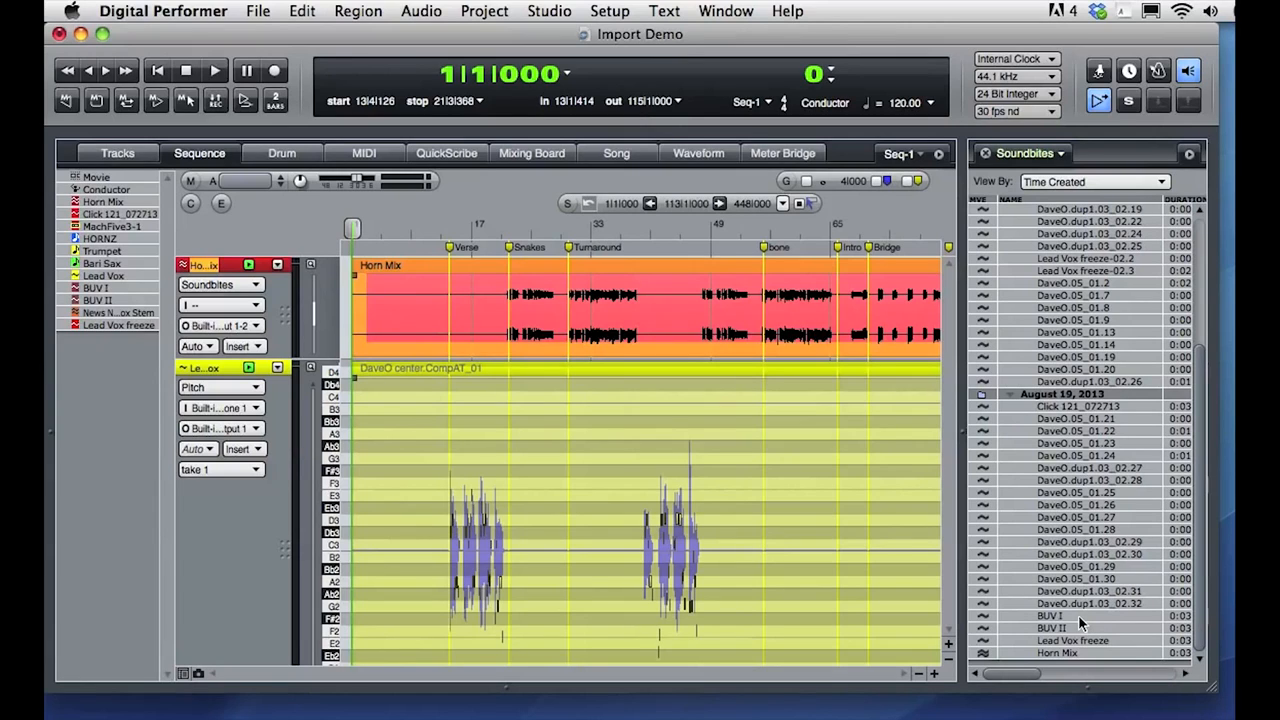
left_click_drag(1078, 615, 1083, 657)
Step: Examine the audio file conversion options for the selected soundbites, and close the dialog without converting
left_click(1189, 153)
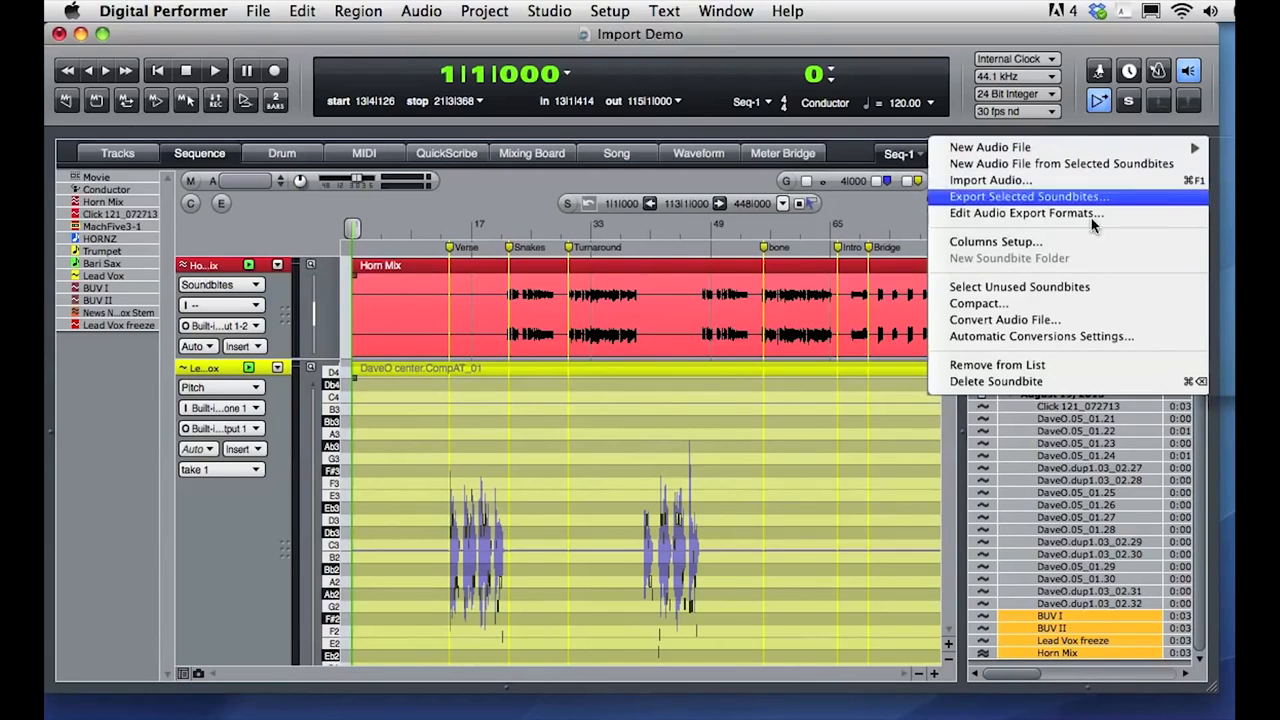
left_click(1155, 322)
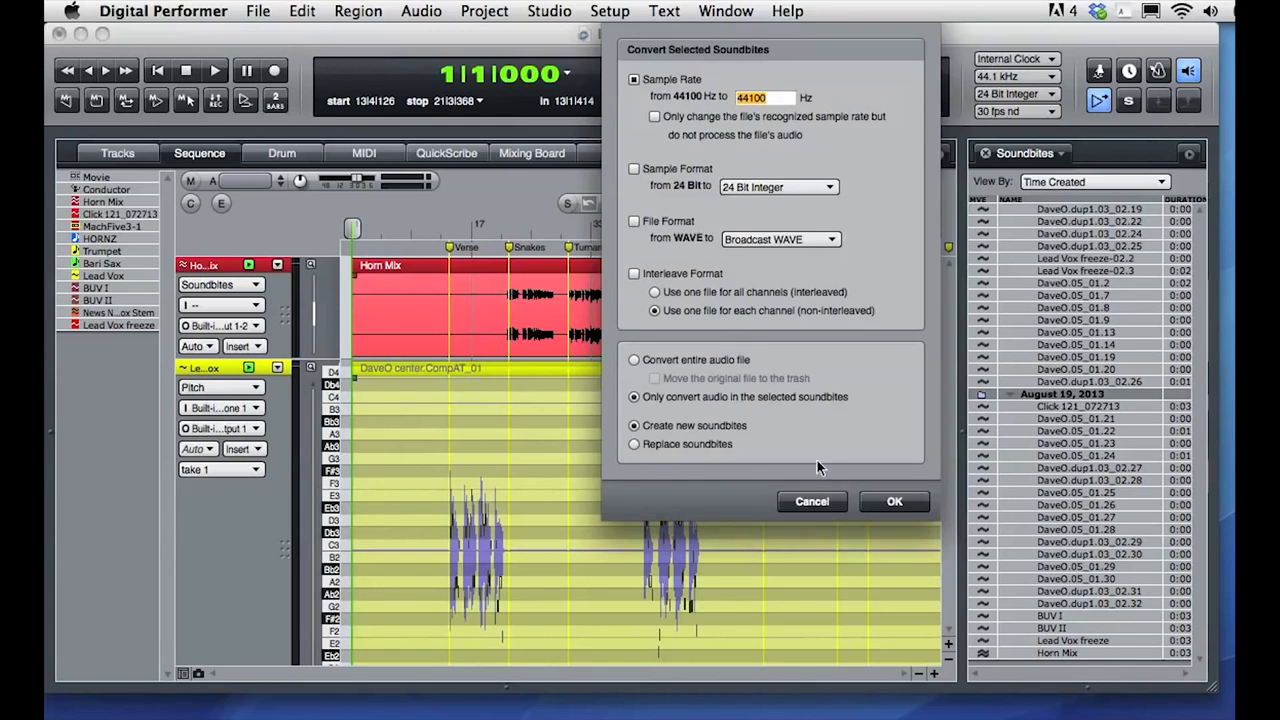
left_click(894, 501)
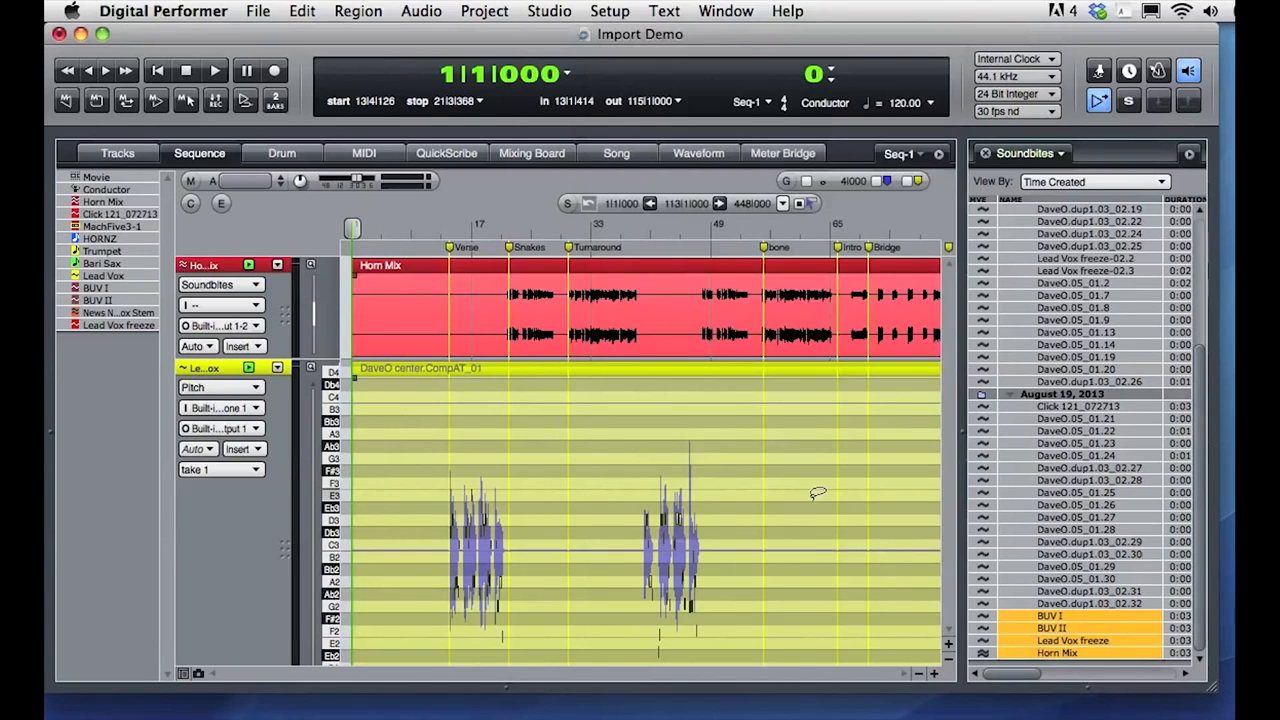
Step: Export the selected soundbites to the Import Demo Project folder in AIFF, Deinterleaved format
left_click(1189, 157)
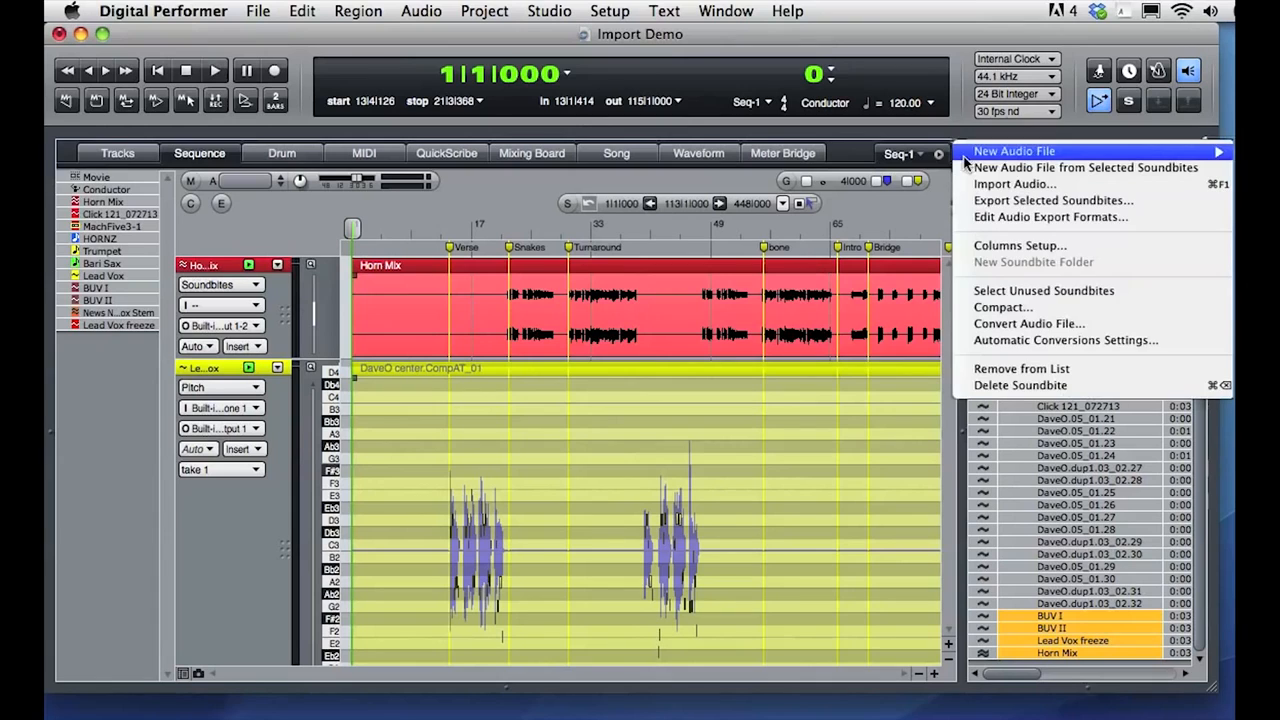
left_click(1145, 201)
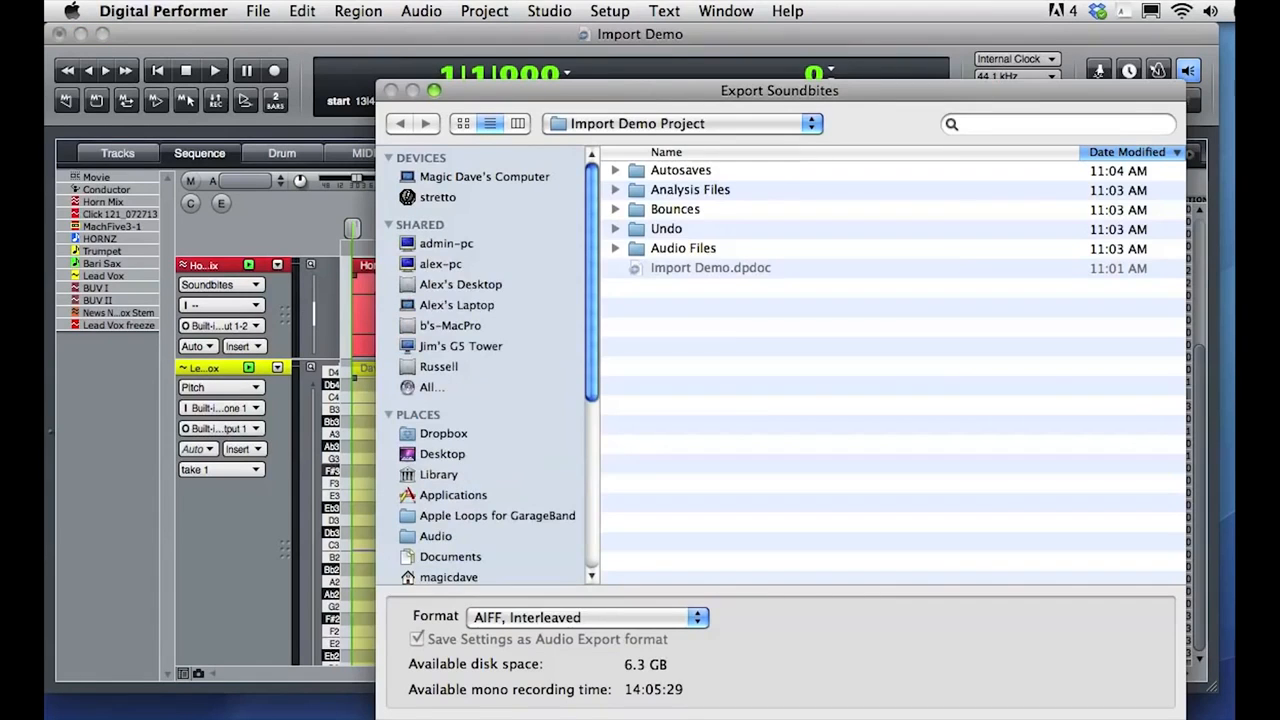
left_click(576, 619)
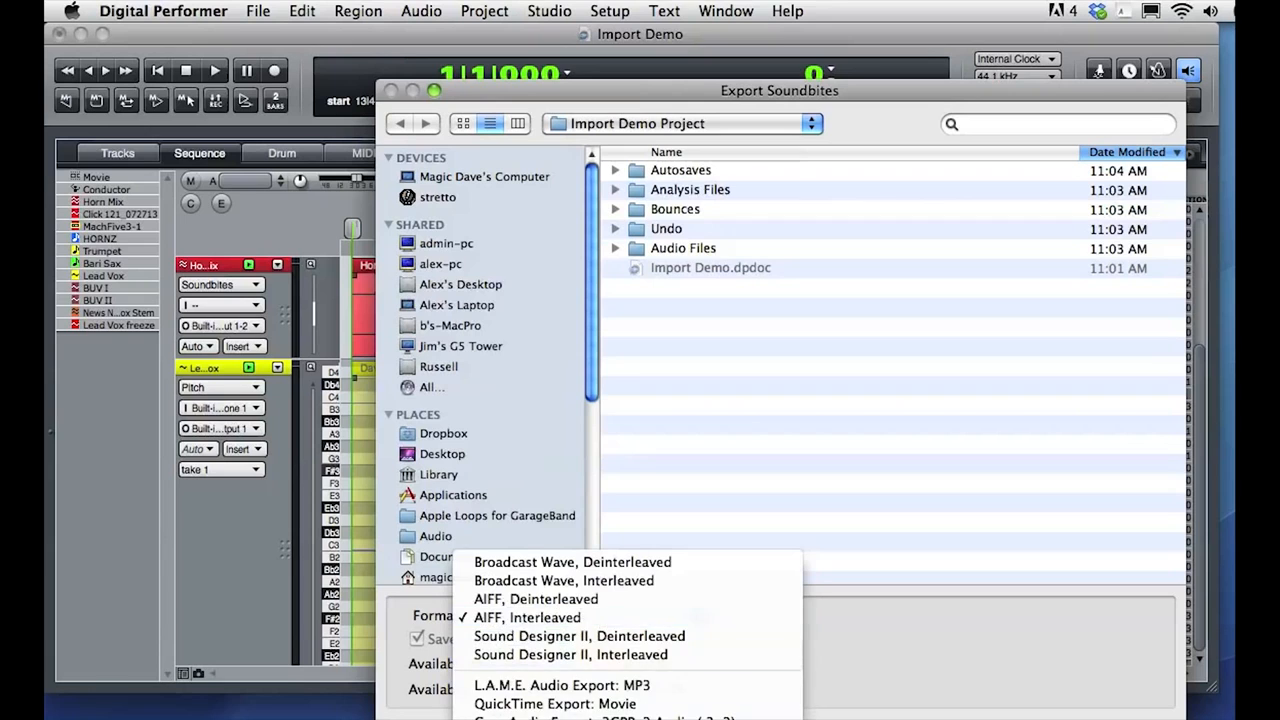
left_click(615, 600)
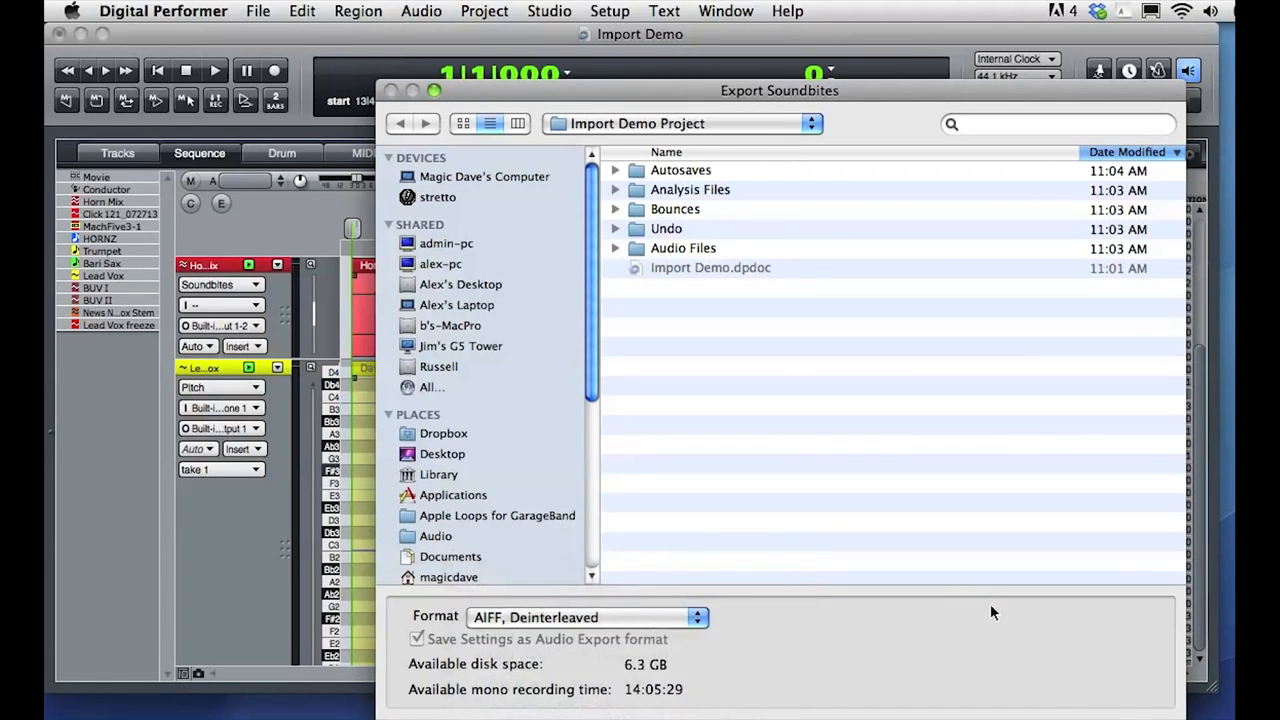
key("Return")
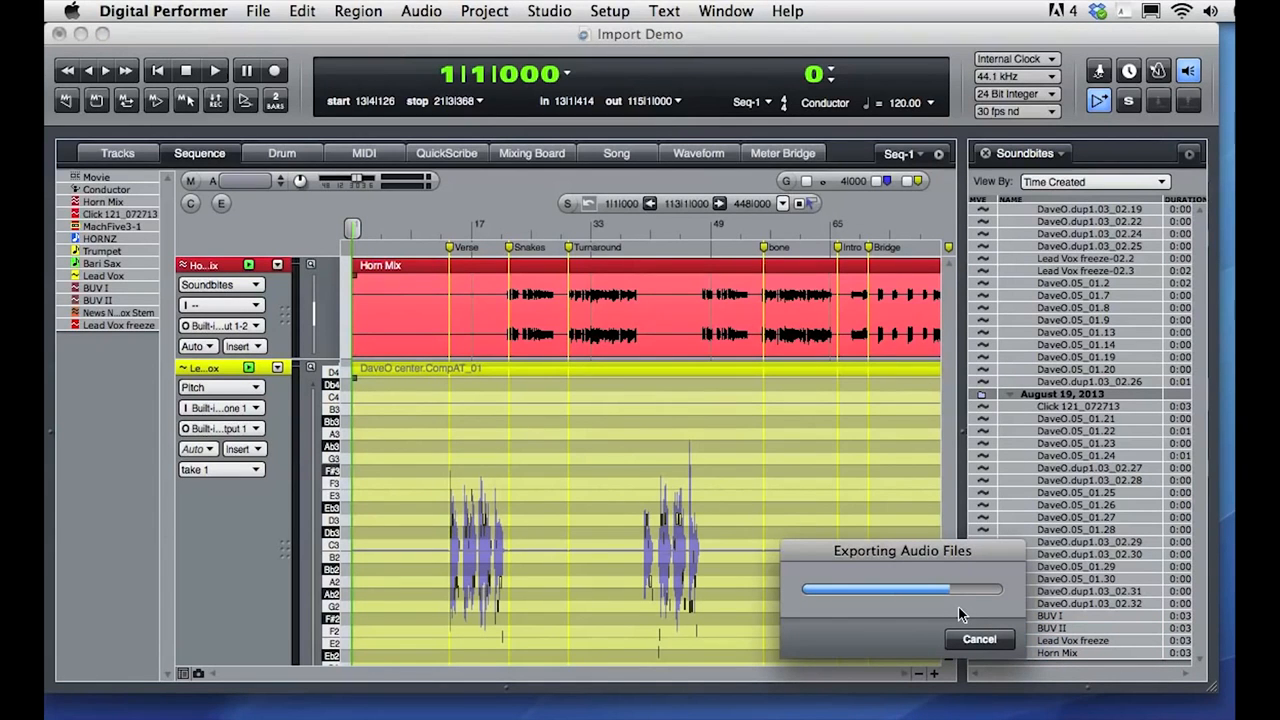
Step: Inspect the exported AIFF files in the Import Demo Project folder in Finder, sorted by date modified, and close the window
key("super+Tab")
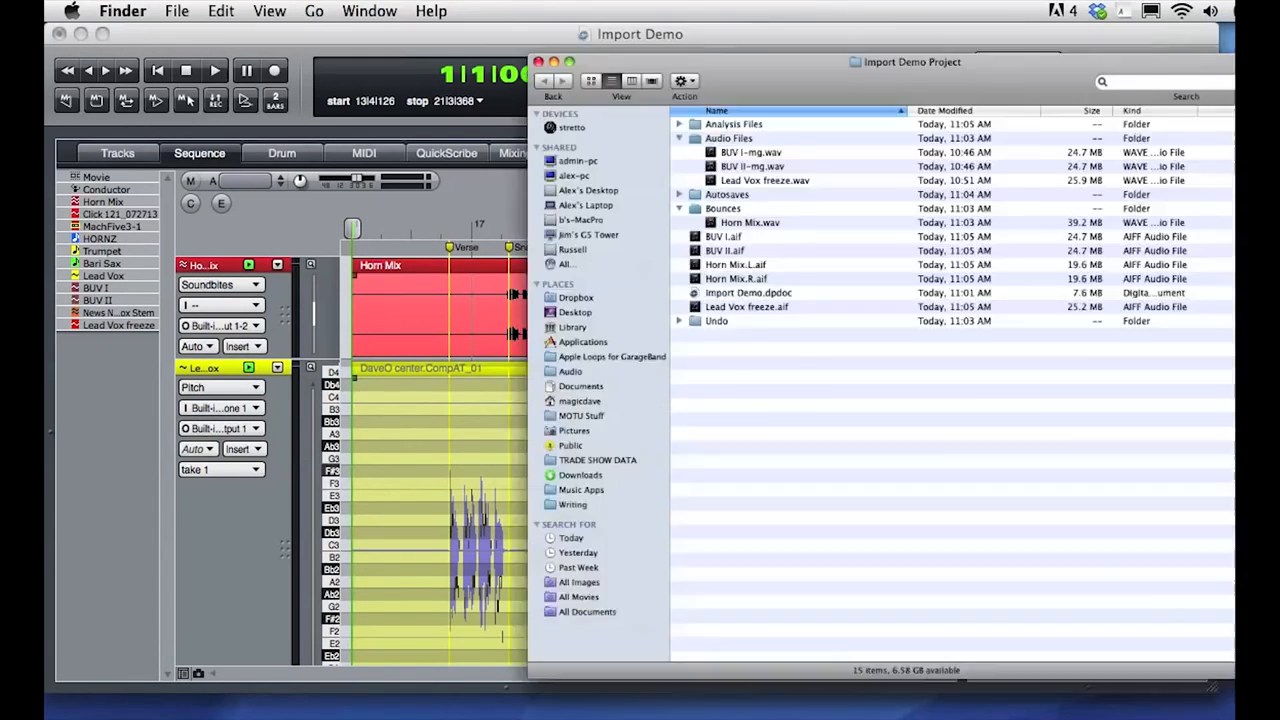
left_click_drag(853, 40, 793, 40)
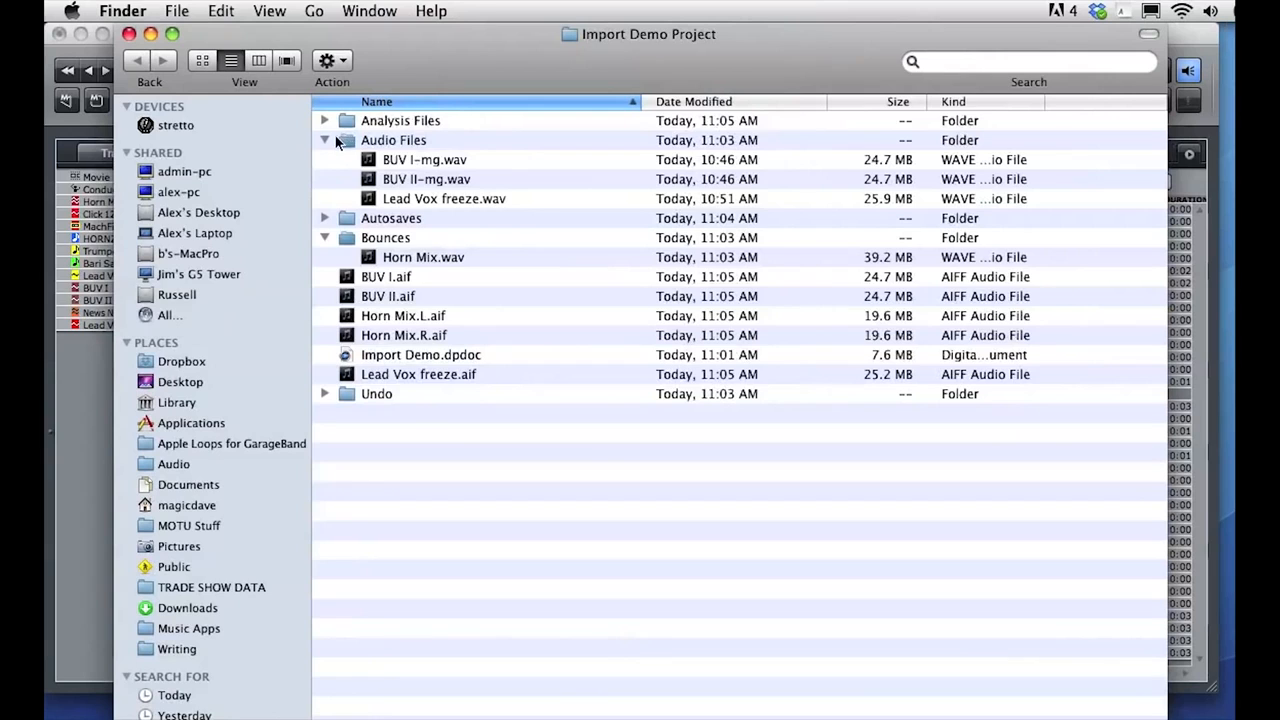
left_click(325, 140)
left_click(323, 179)
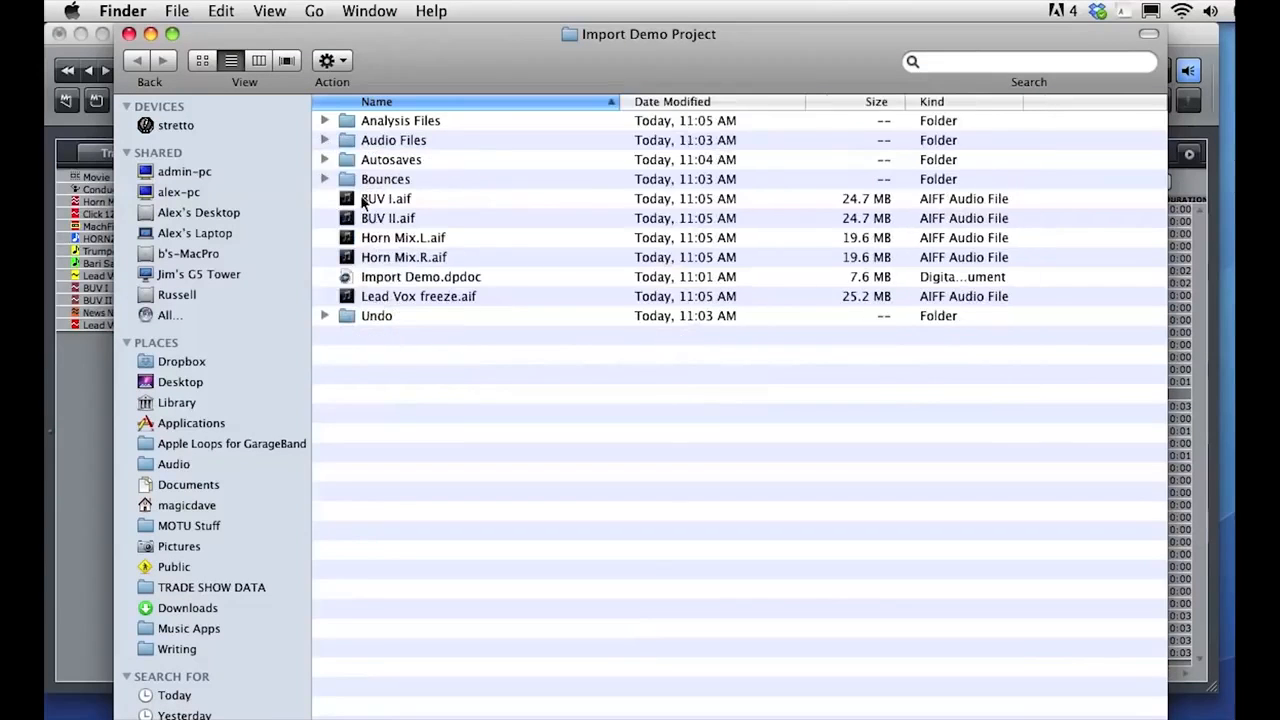
left_click(662, 101)
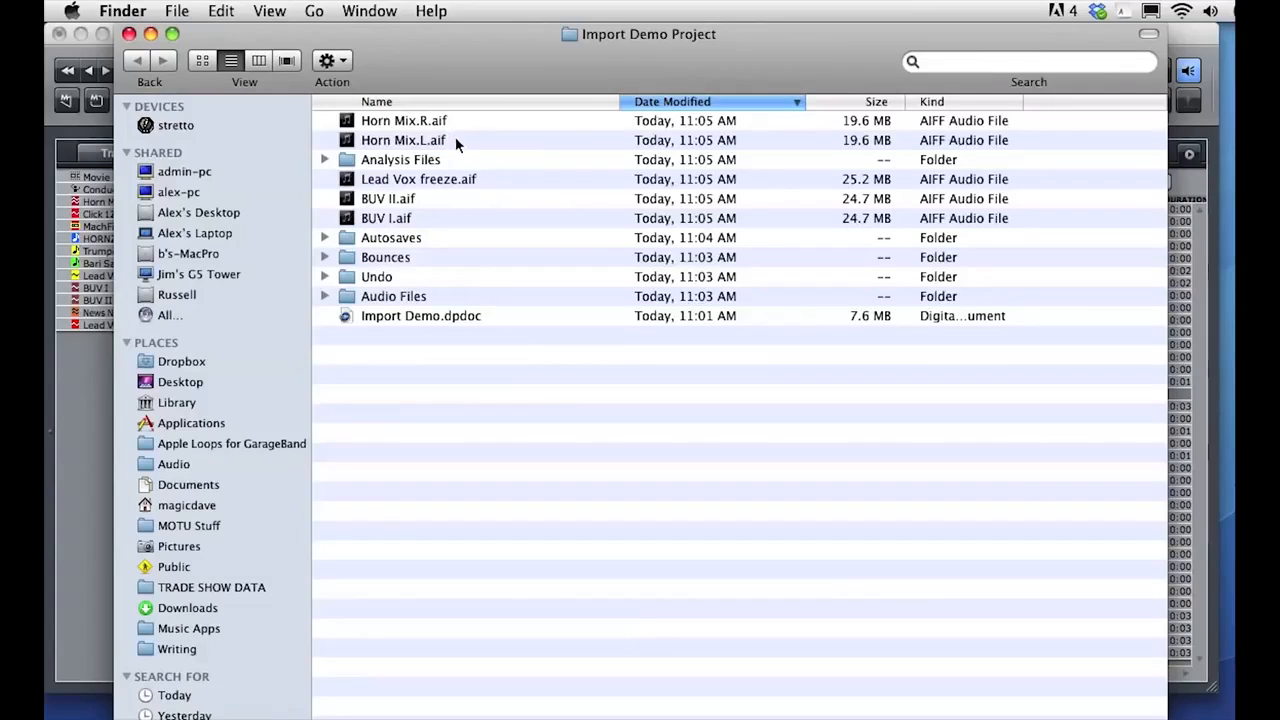
left_click(128, 34)
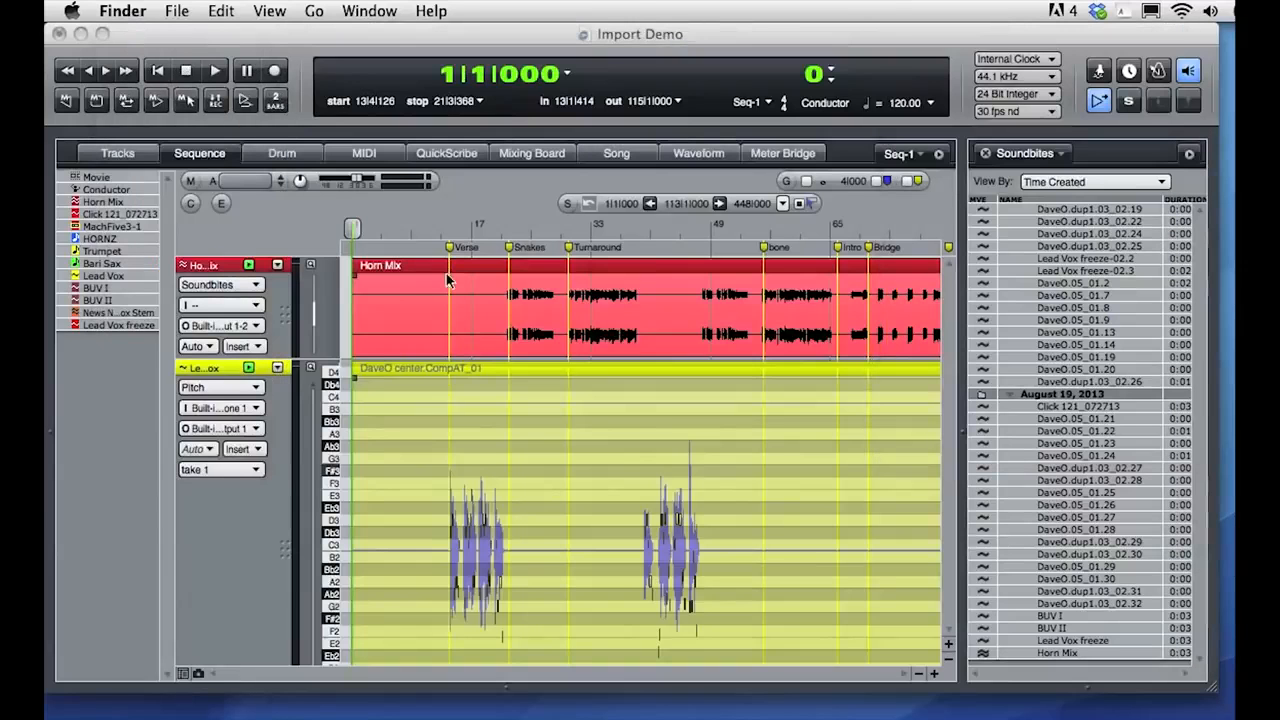